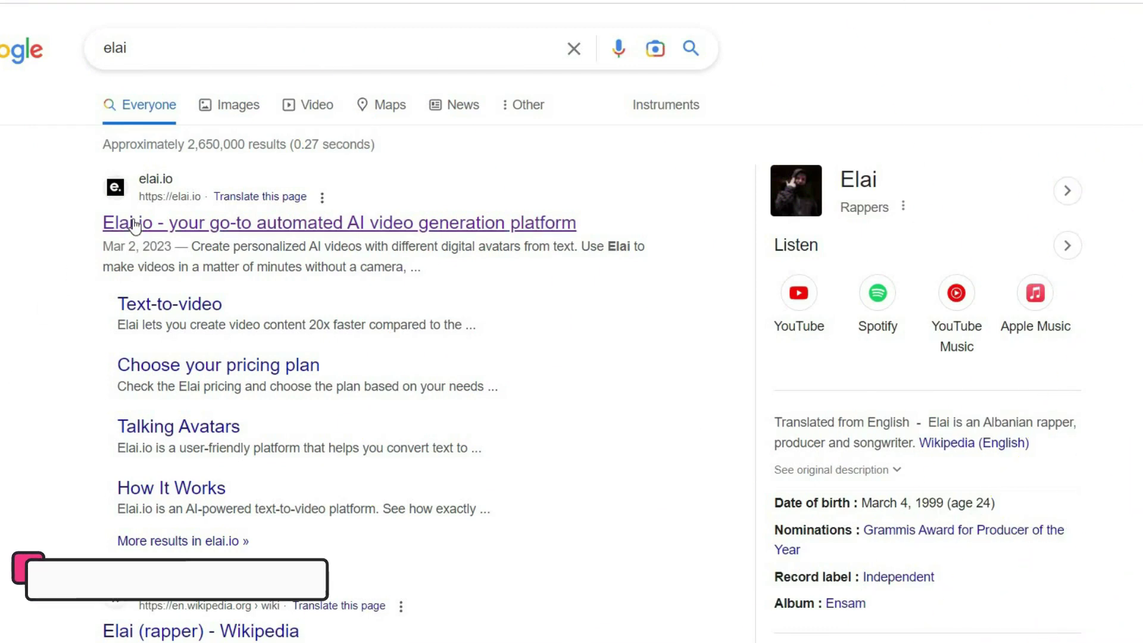
Step: Follow the 'Elai.io - your go-to automated AI video generation platform' Google result to the homepage
{"action": "left_click", "coordinate": [255, 224]}
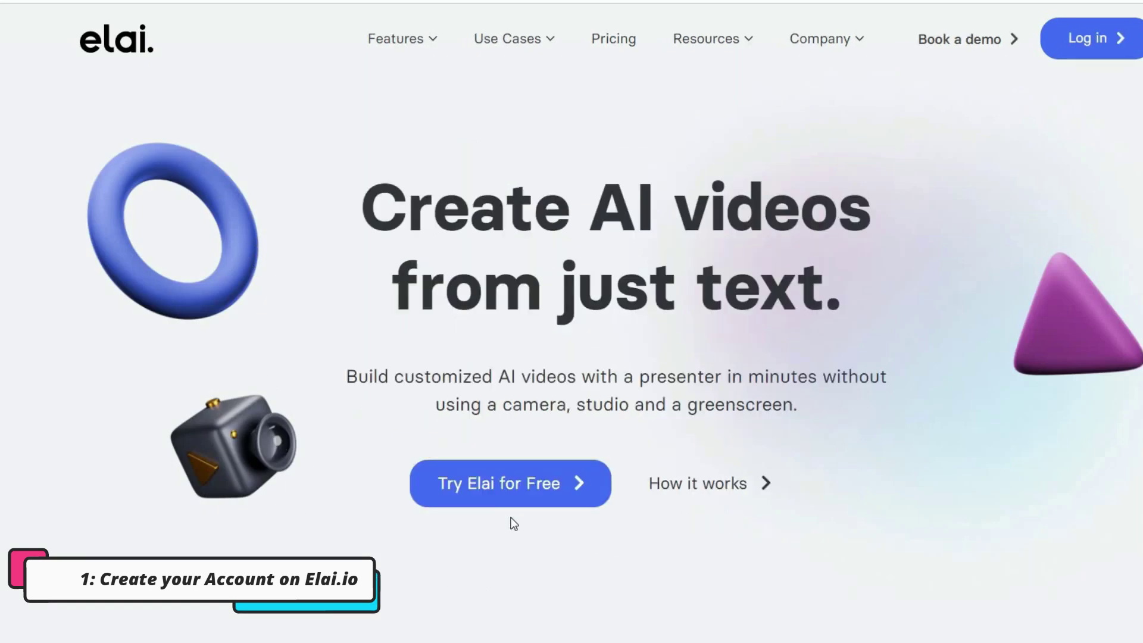
Step: Fill the free sign-up form with a name, the autofilled e-mail and a password, and accept the terms
{"action": "left_click", "coordinate": [497, 482]}
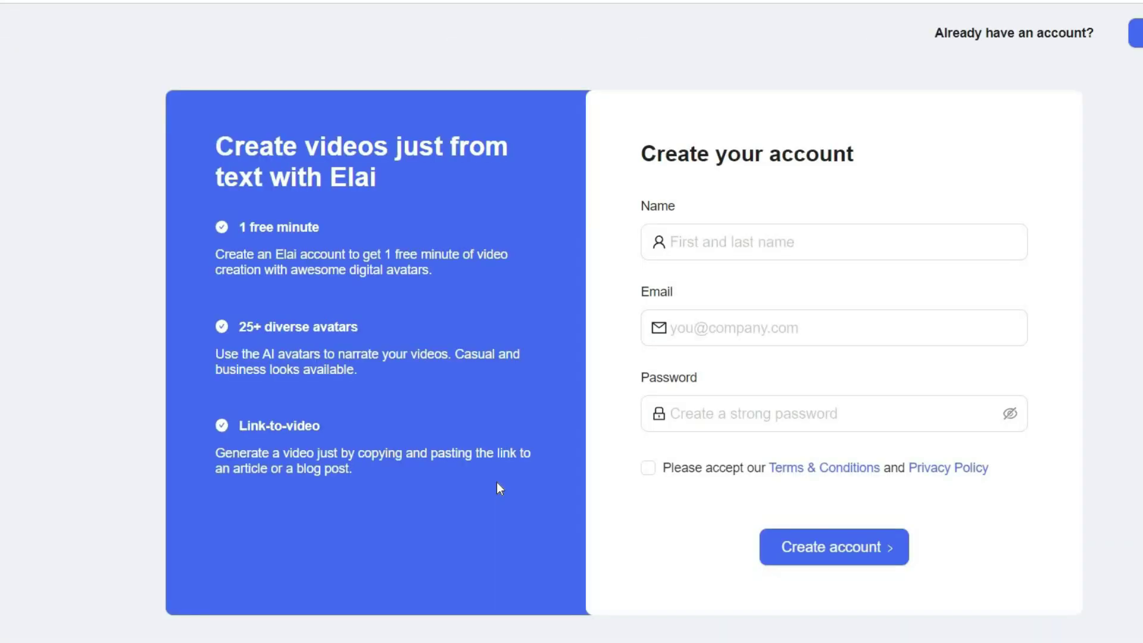
{"action": "left_click", "coordinate": [687, 251]}
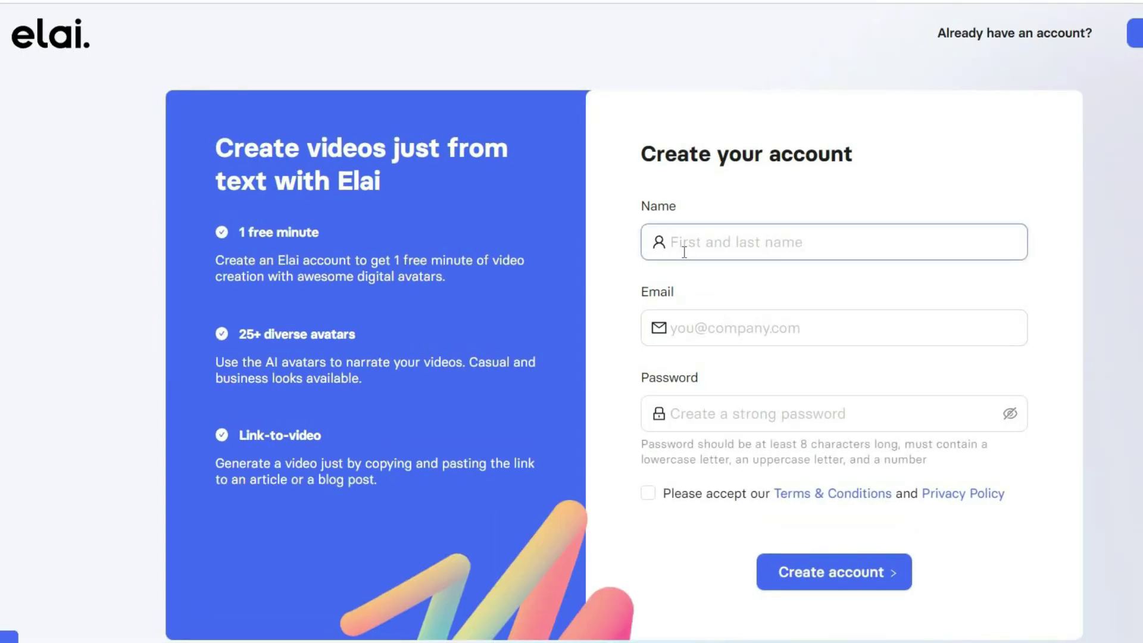
{"action": "type", "text": "AI border"}
{"action": "left_click", "coordinate": [682, 274]}
{"action": "key", "text": "Tab"}
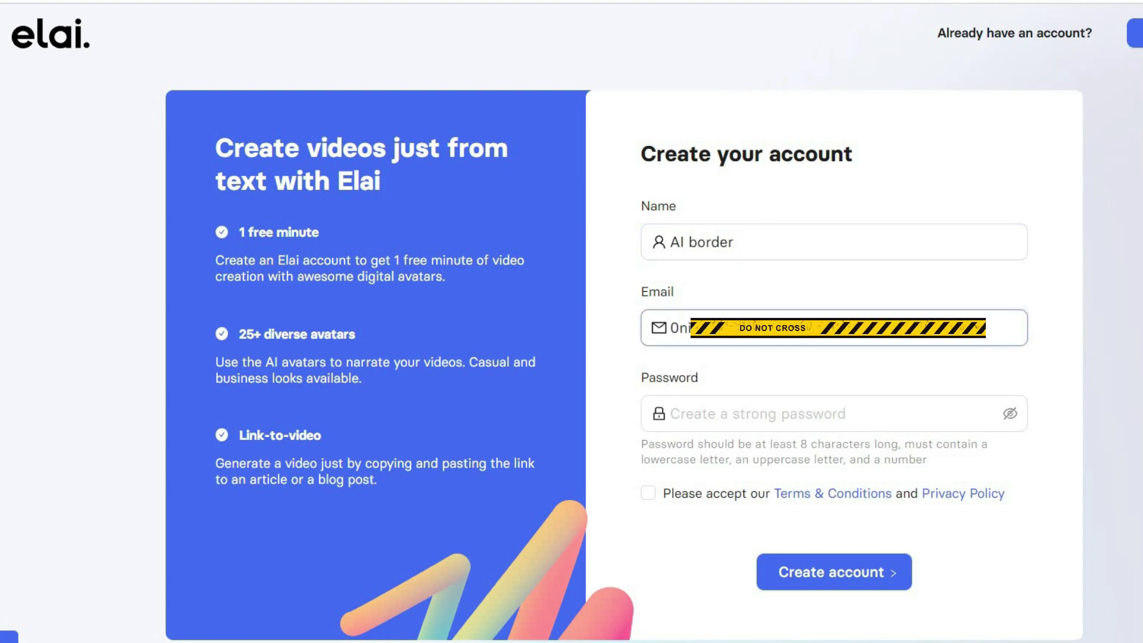
{"action": "left_click", "coordinate": [703, 412]}
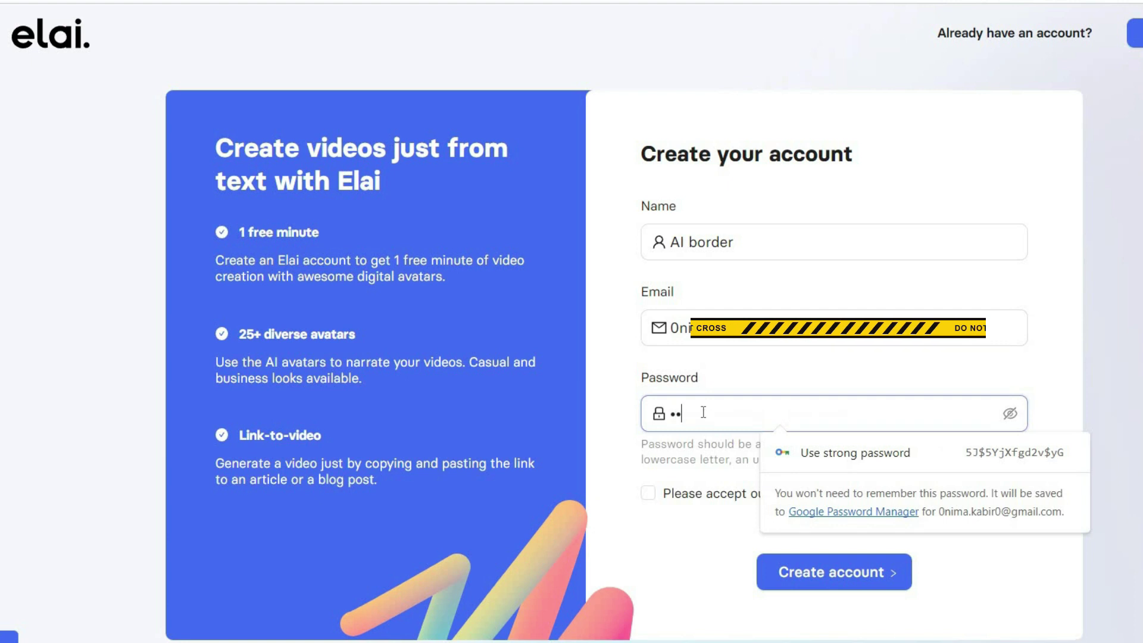
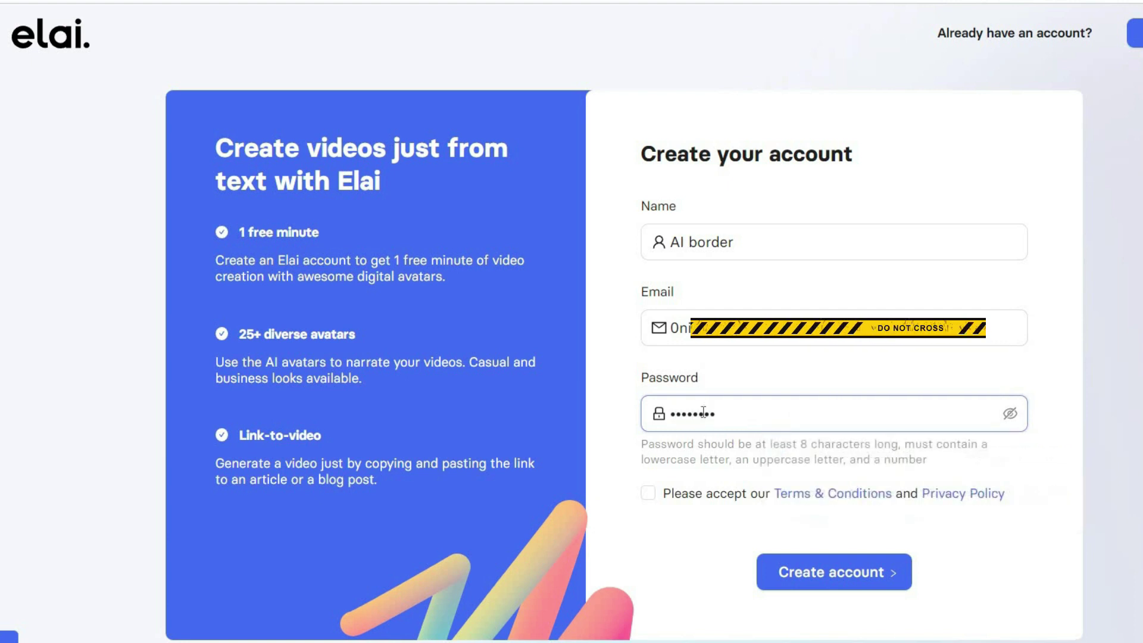
{"action": "key", "text": "Tab"}
Step: Create the account and answer onboarding with Personal use, a company name and company size
{"action": "left_click", "coordinate": [803, 572]}
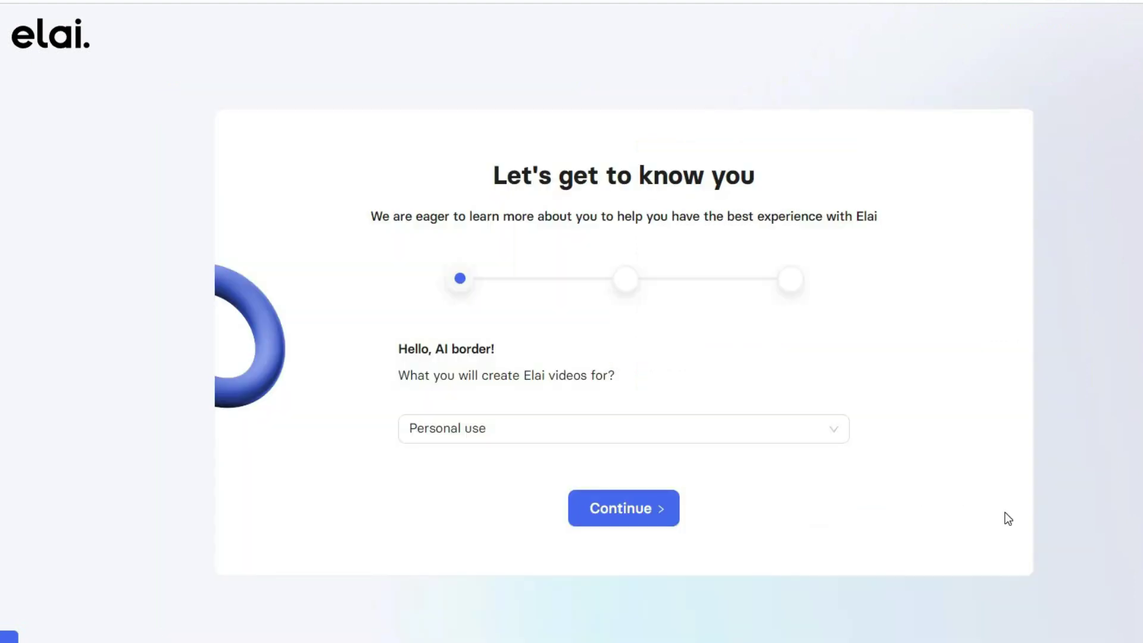
{"action": "left_click", "coordinate": [491, 430]}
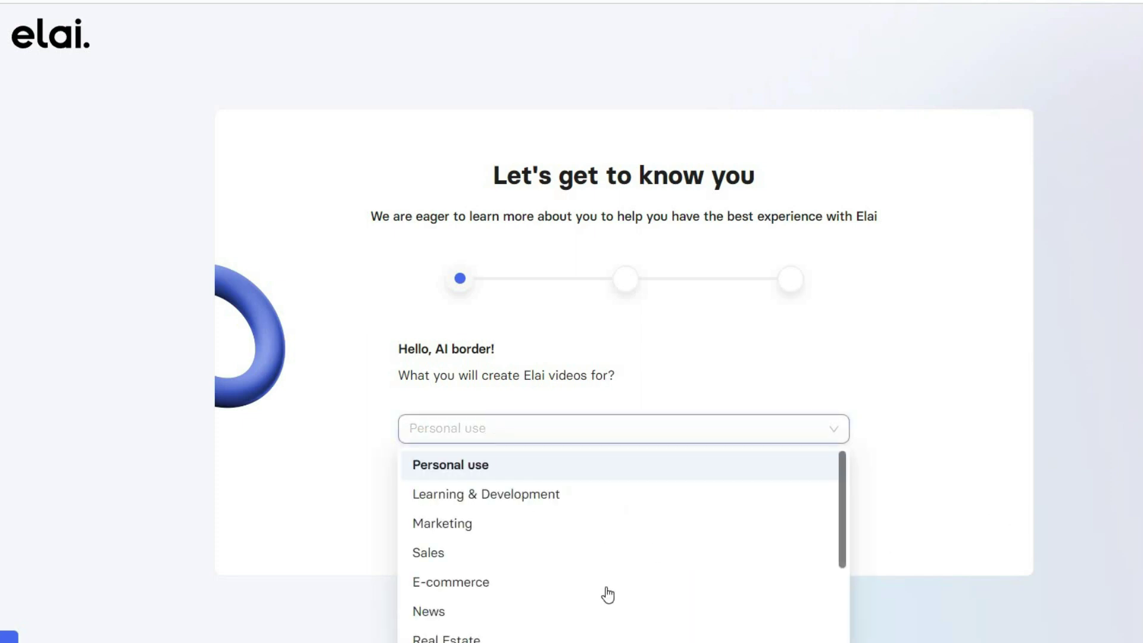
{"action": "left_click", "coordinate": [506, 476]}
{"action": "left_click", "coordinate": [626, 511]}
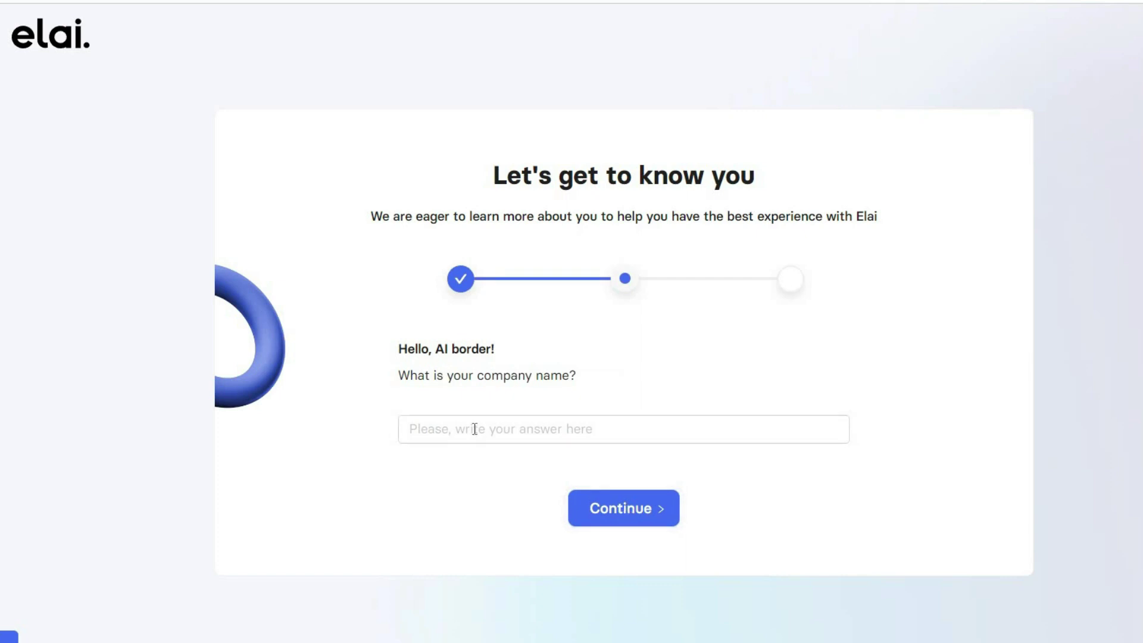
{"action": "left_click", "coordinate": [475, 430]}
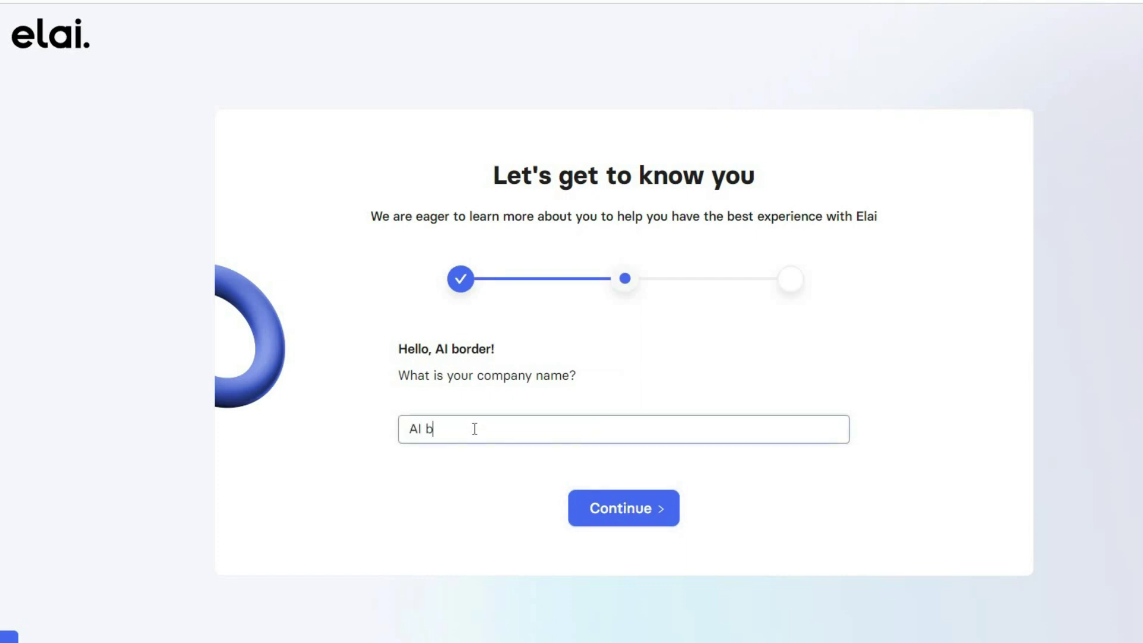
{"action": "left_click", "coordinate": [646, 507]}
{"action": "left_click", "coordinate": [639, 504]}
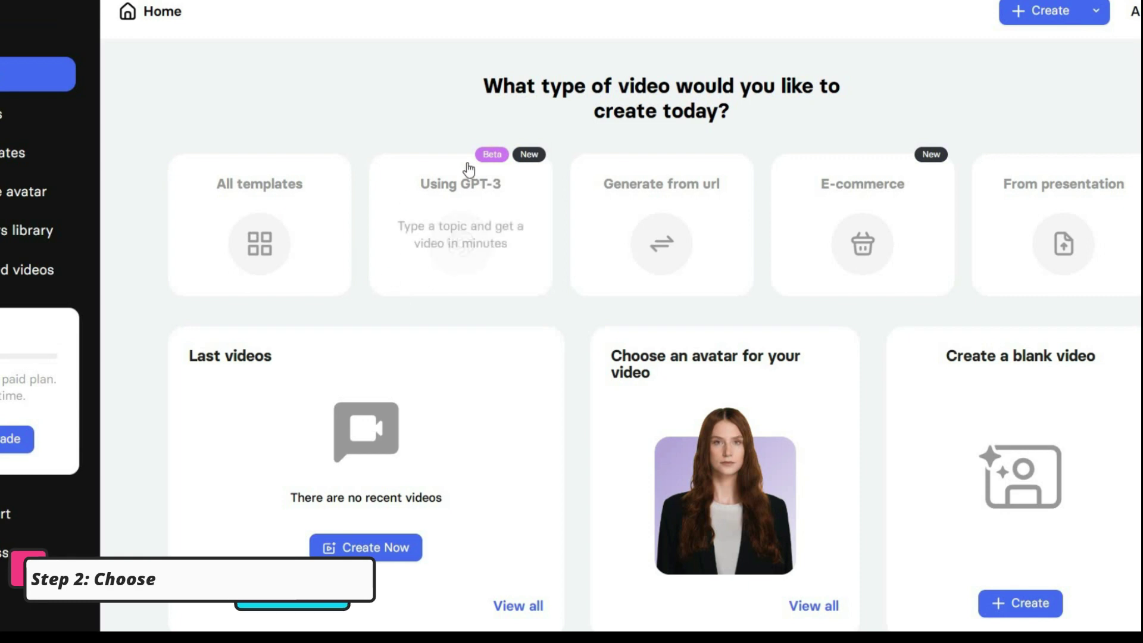
Step: Start a GPT-3 video with the topic 'YouTube video About Top 10 healthy foods you must Eat'
{"action": "left_click", "coordinate": [461, 250]}
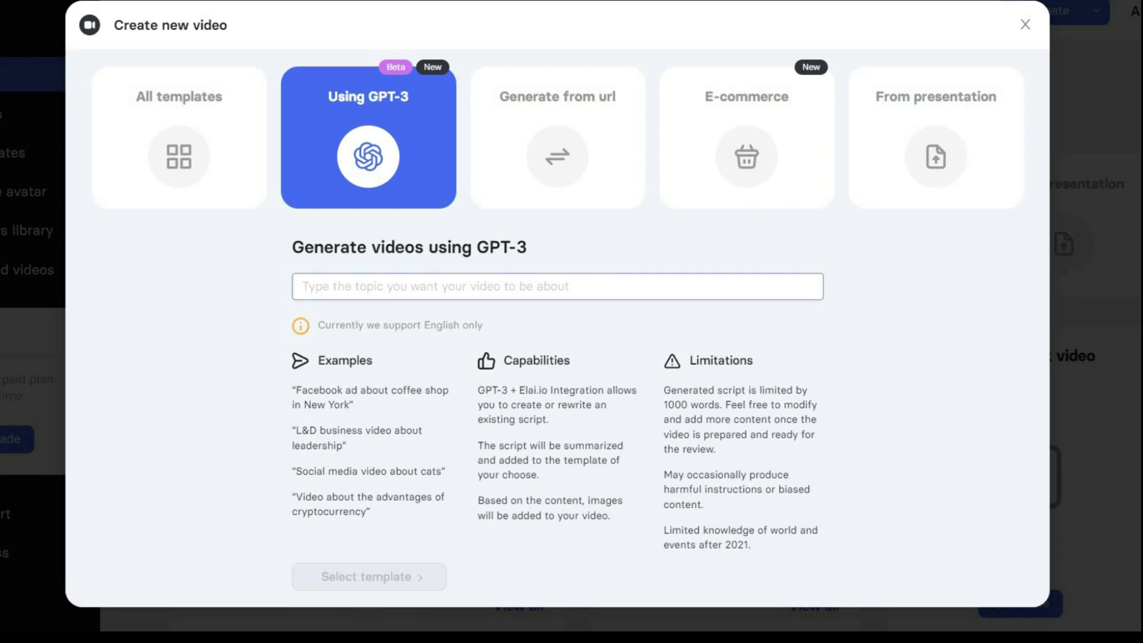
{"action": "type", "text": "YouTube video About Top 10 healthy foods you must Eat"}
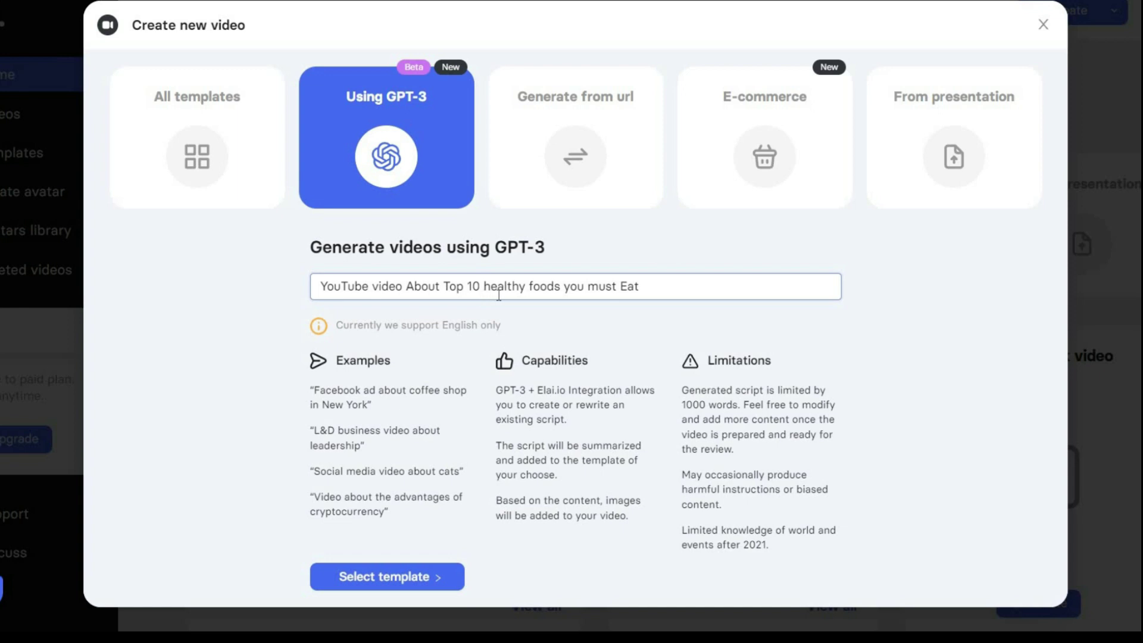
Step: Pick the scribble-style macarons template and create the healthy foods video from it
{"action": "left_click", "coordinate": [419, 586]}
{"action": "scroll", "coordinate": [765, 360], "scroll_direction": "down", "scroll_amount": 3}
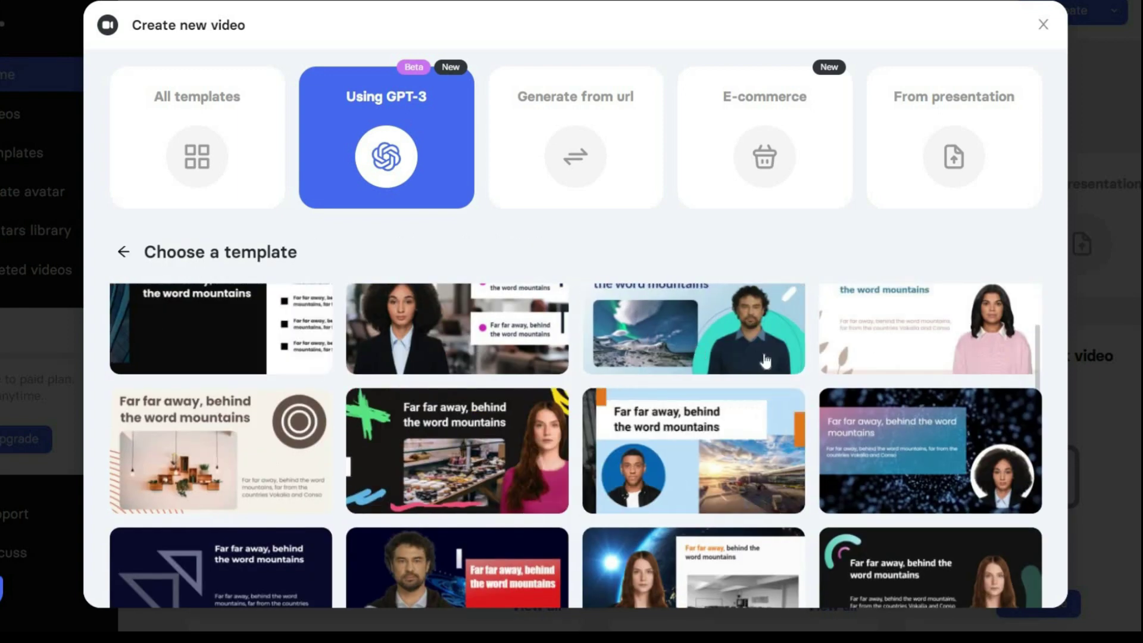
{"action": "scroll", "coordinate": [765, 361], "scroll_direction": "down", "scroll_amount": 5}
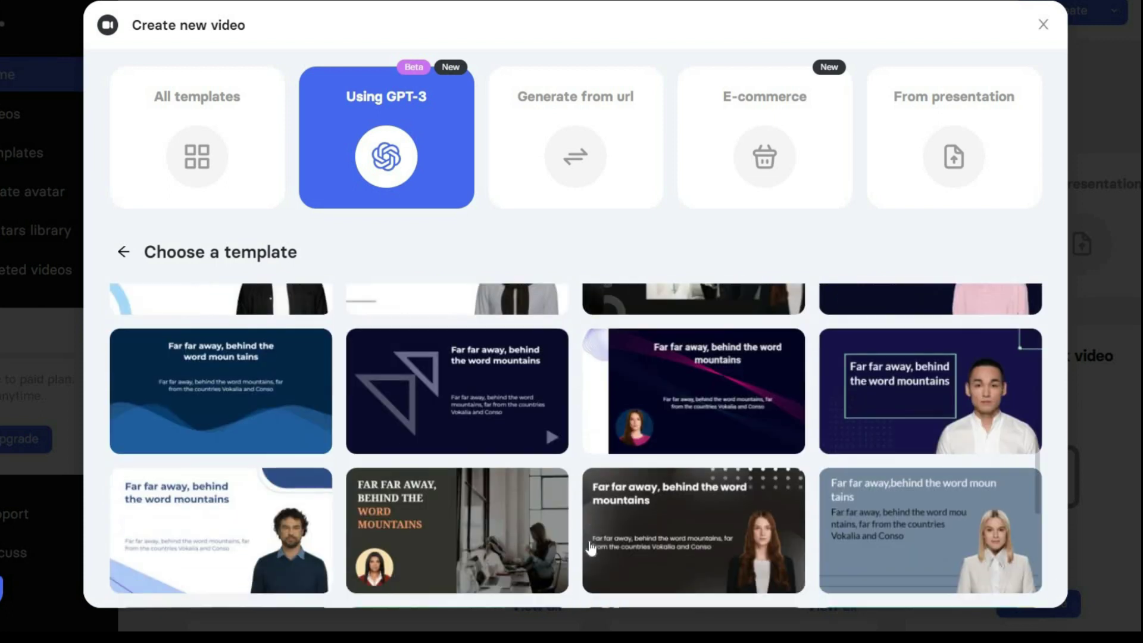
{"action": "scroll", "coordinate": [591, 546], "scroll_direction": "down", "scroll_amount": 5}
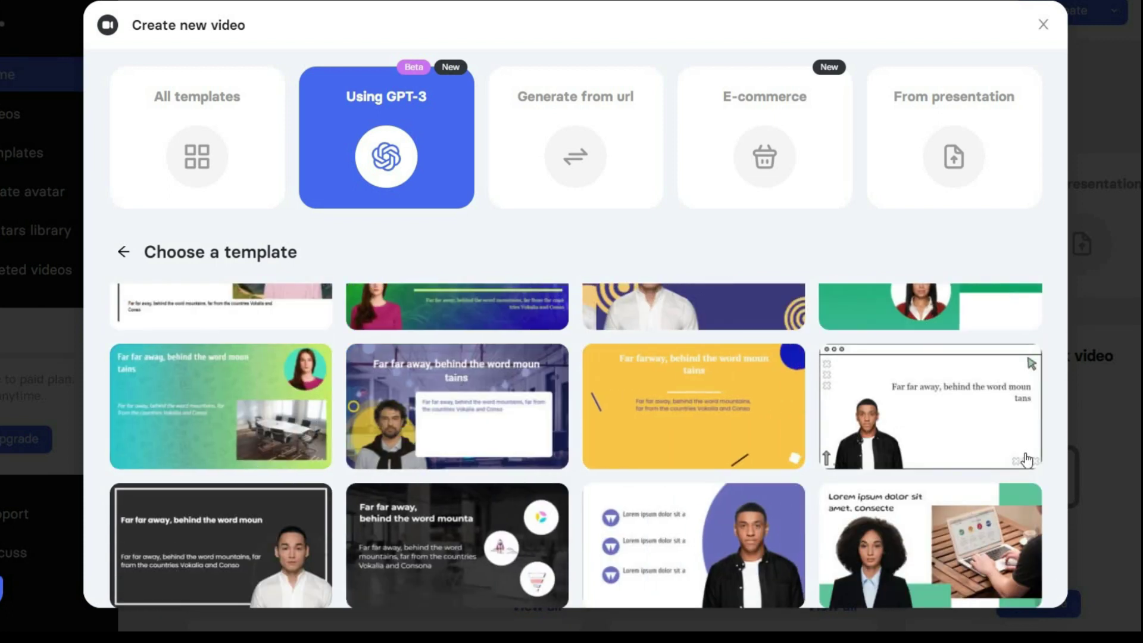
{"action": "scroll", "coordinate": [427, 461], "scroll_direction": "down", "scroll_amount": 5}
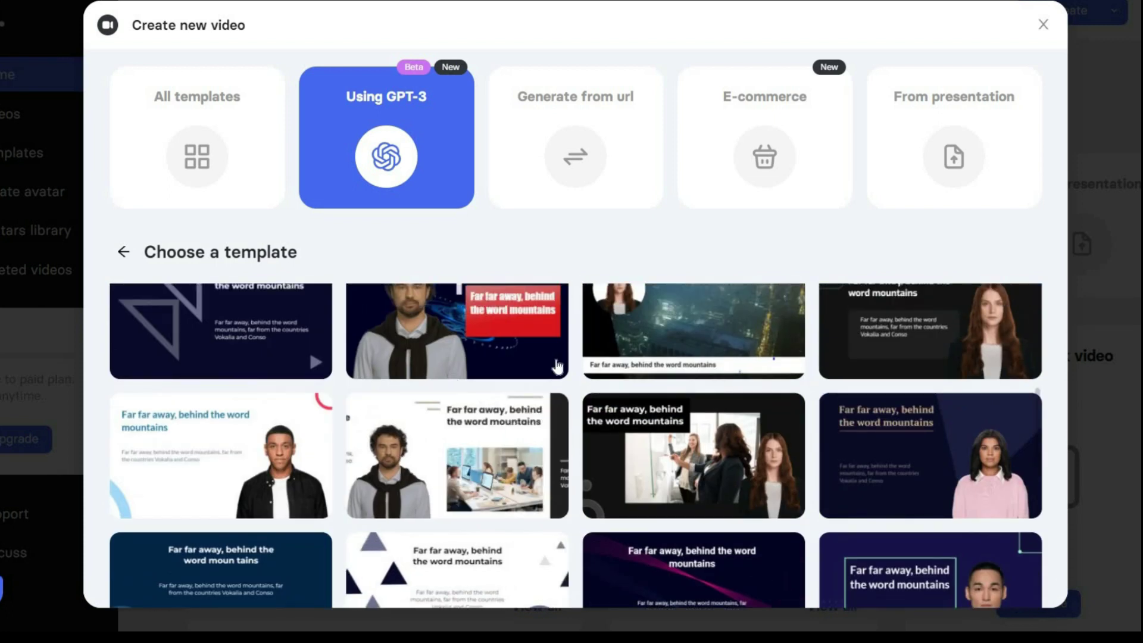
{"action": "scroll", "coordinate": [557, 366], "scroll_direction": "down", "scroll_amount": 5}
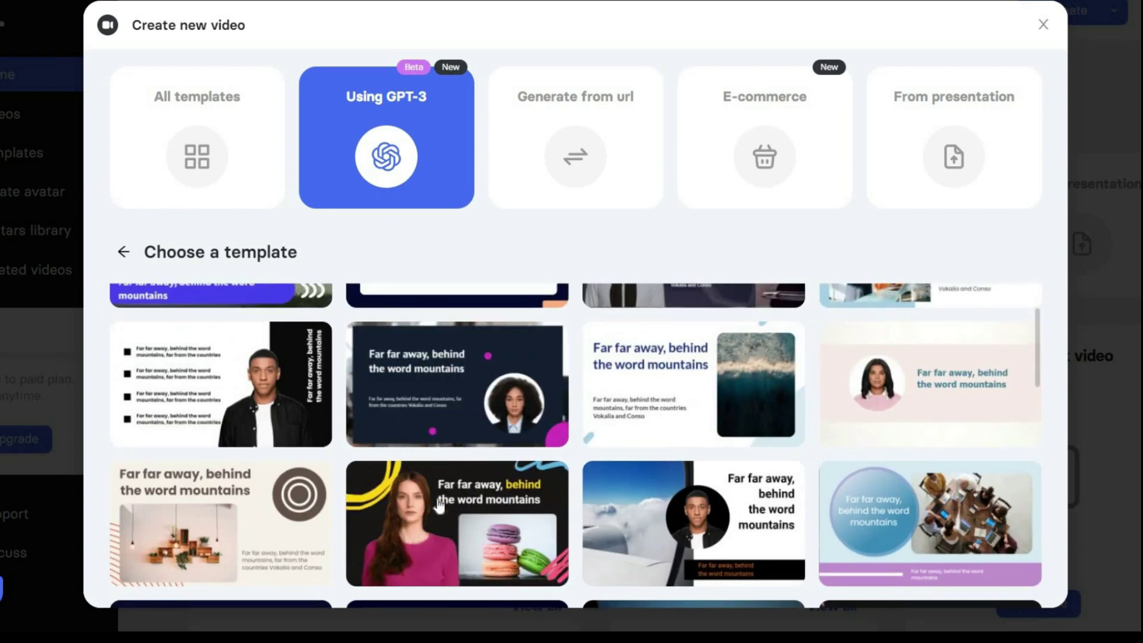
{"action": "left_click", "coordinate": [439, 505]}
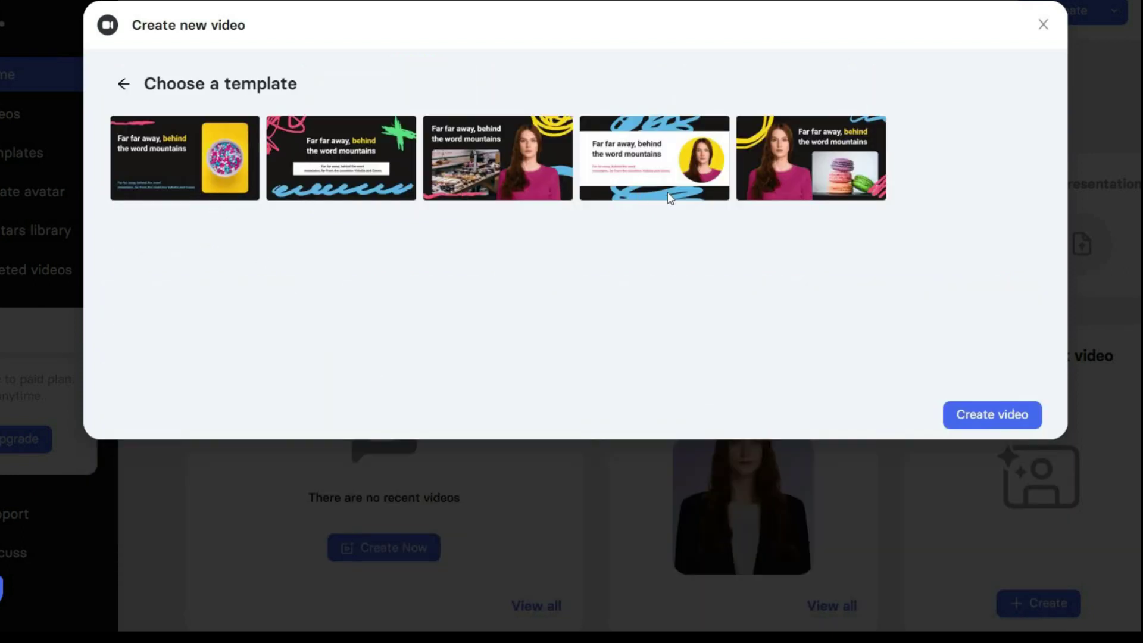
{"action": "left_click", "coordinate": [962, 411]}
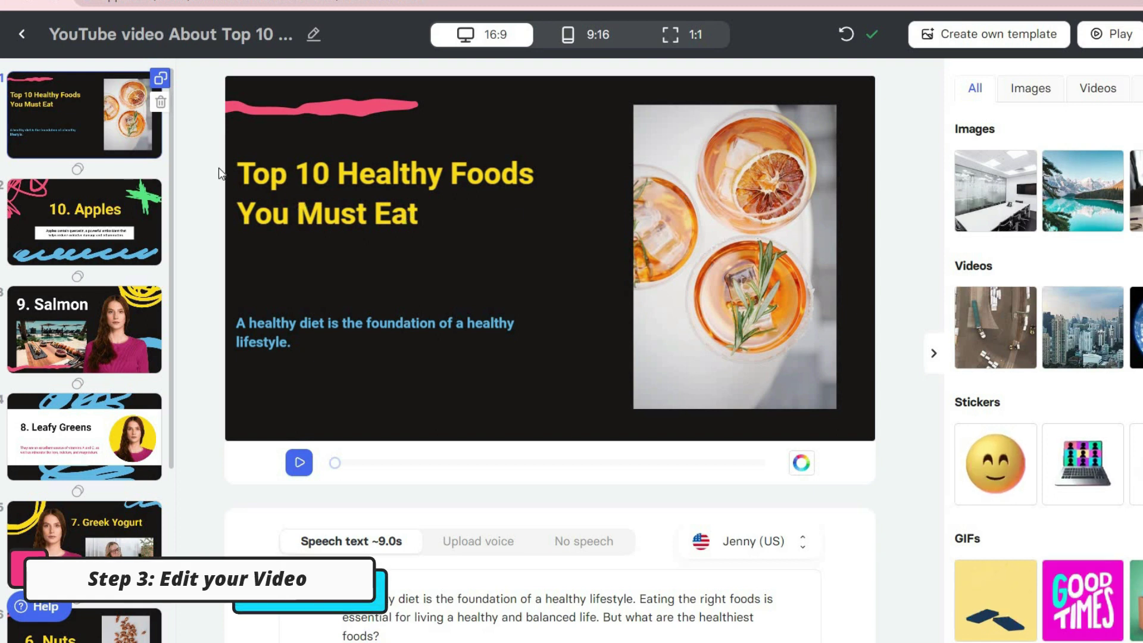
Step: Step through the slides from 10. Apples down to 1. Whole Grains
{"action": "scroll", "coordinate": [153, 344], "scroll_direction": "down", "scroll_amount": 5}
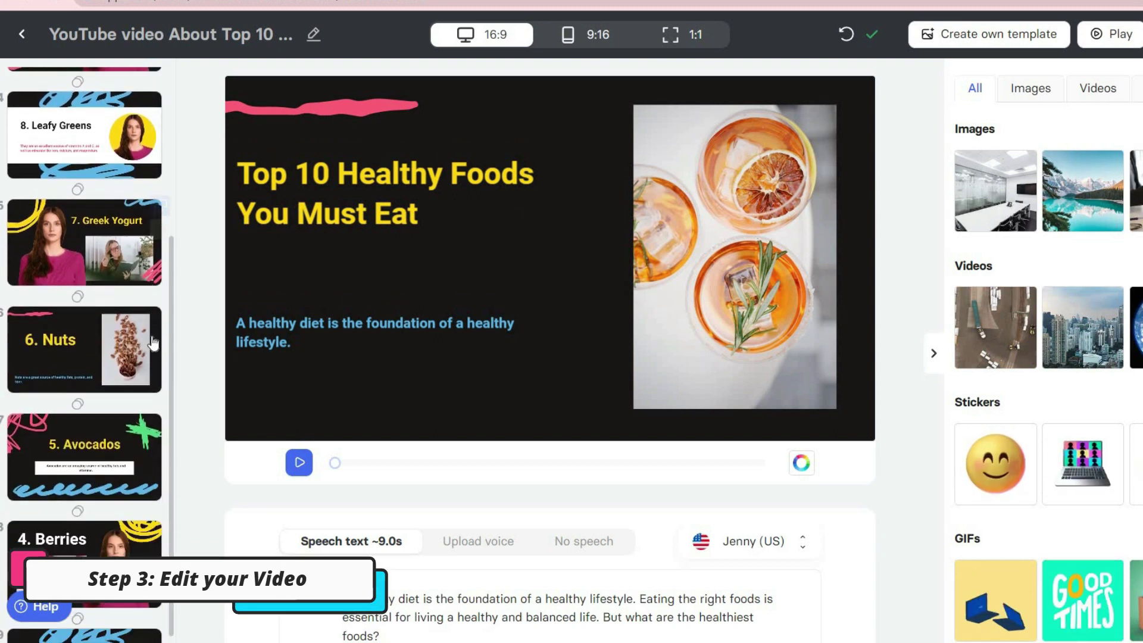
{"action": "scroll", "coordinate": [153, 343], "scroll_direction": "down", "scroll_amount": 3}
{"action": "scroll", "coordinate": [173, 314], "scroll_direction": "up", "scroll_amount": 10}
{"action": "left_click", "coordinate": [113, 203]}
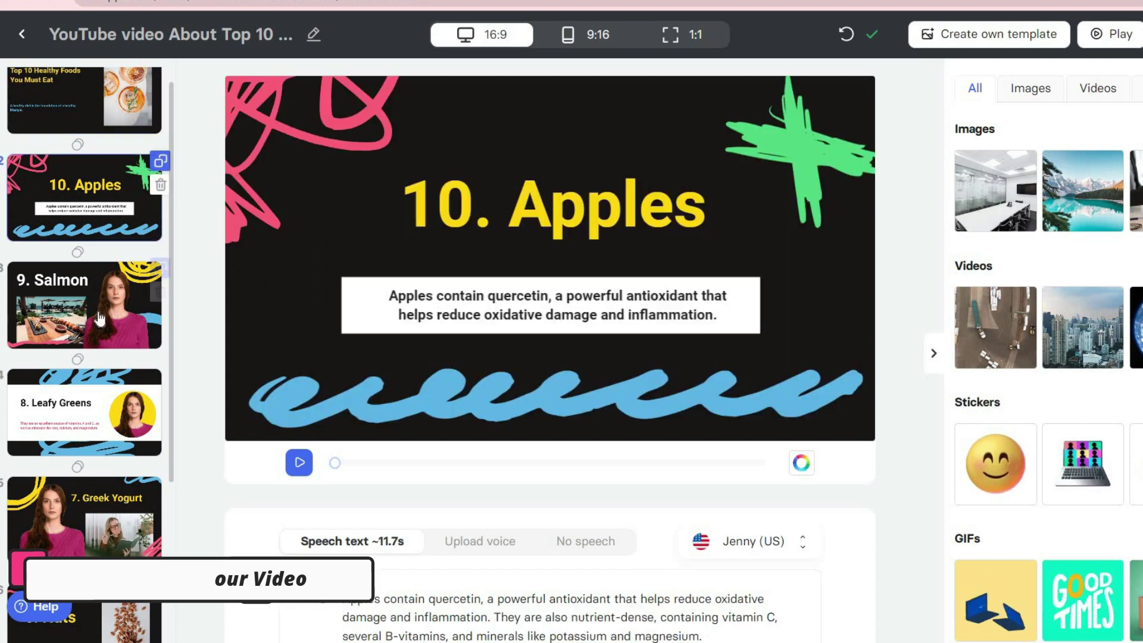
{"action": "left_click", "coordinate": [100, 320]}
{"action": "left_click", "coordinate": [103, 410]}
{"action": "left_click", "coordinate": [105, 512]}
{"action": "scroll", "coordinate": [107, 396], "scroll_direction": "down", "scroll_amount": 4}
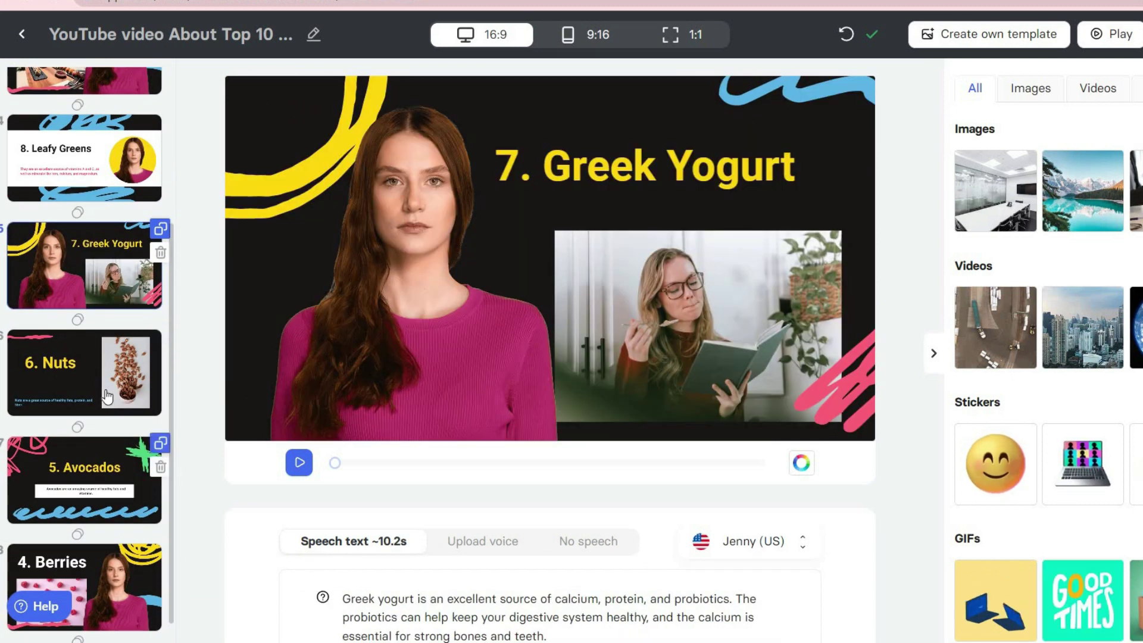
{"action": "left_click", "coordinate": [107, 396]}
{"action": "left_click", "coordinate": [98, 470]}
{"action": "left_click", "coordinate": [98, 566]}
{"action": "scroll", "coordinate": [98, 566], "scroll_direction": "down", "scroll_amount": 3}
{"action": "left_click", "coordinate": [92, 509]}
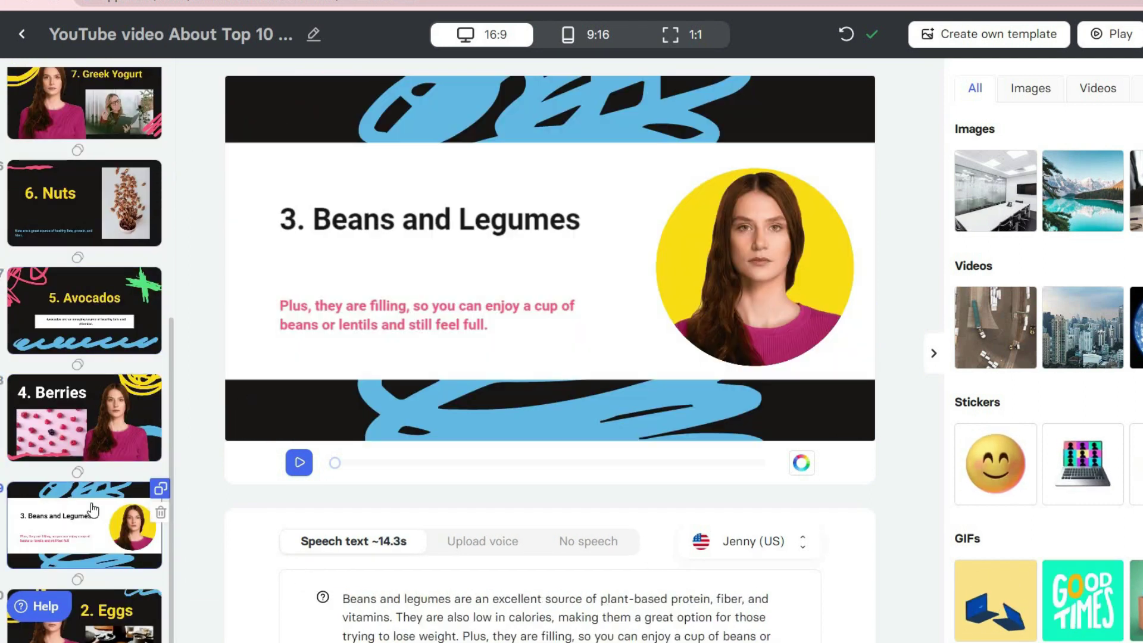
{"action": "scroll", "coordinate": [93, 509], "scroll_direction": "down", "scroll_amount": 2}
{"action": "left_click", "coordinate": [96, 524]}
{"action": "left_click", "coordinate": [95, 619]}
{"action": "scroll", "coordinate": [95, 357], "scroll_direction": "up", "scroll_amount": 10}
Step: Return to the Top 10 title slide and inspect its title, drinks photo and subtitle
{"action": "left_click", "coordinate": [83, 114]}
{"action": "left_click", "coordinate": [342, 232]}
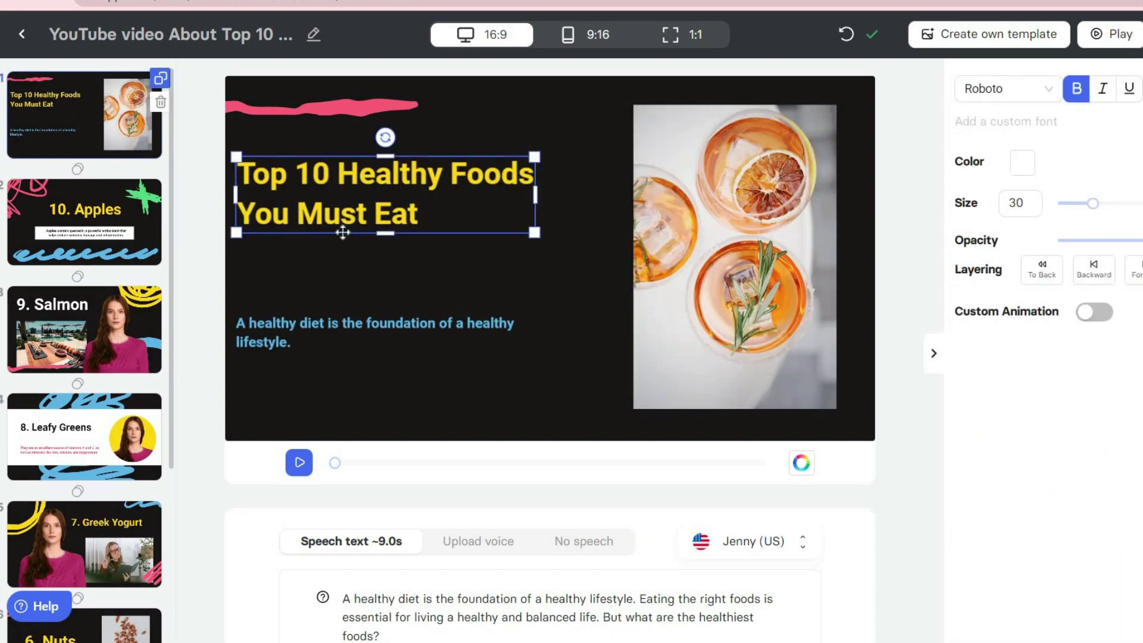
{"action": "left_click", "coordinate": [685, 238]}
{"action": "left_click", "coordinate": [442, 326]}
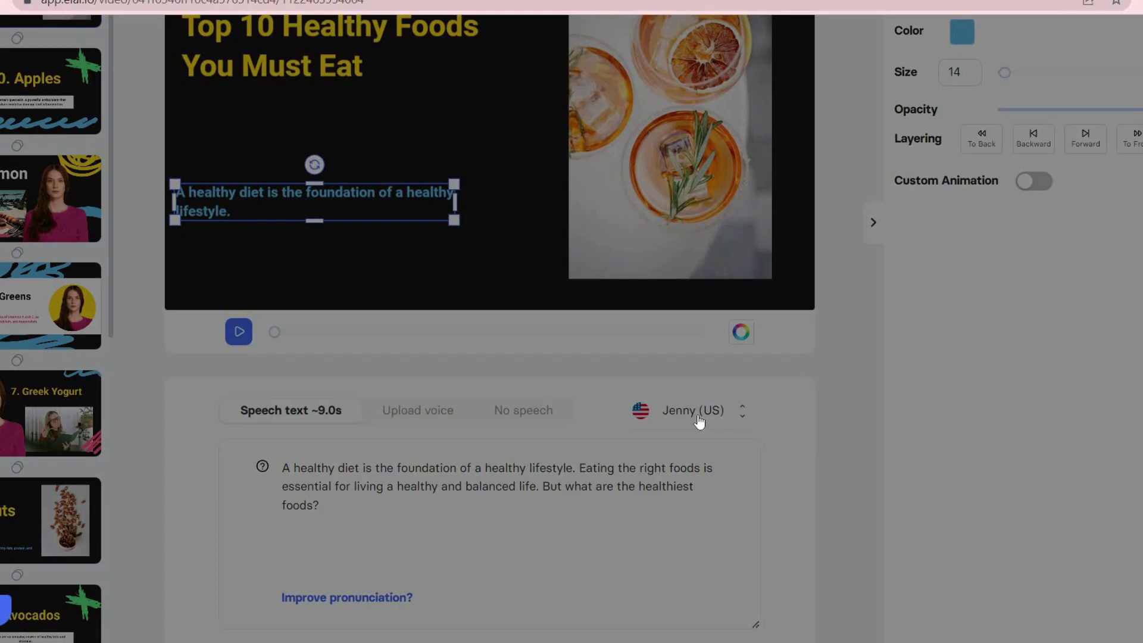
Step: Keep English and apply the Jenny (English-US) voice to all female avatars
{"action": "scroll", "coordinate": [1015, 426], "scroll_direction": "down", "scroll_amount": 10}
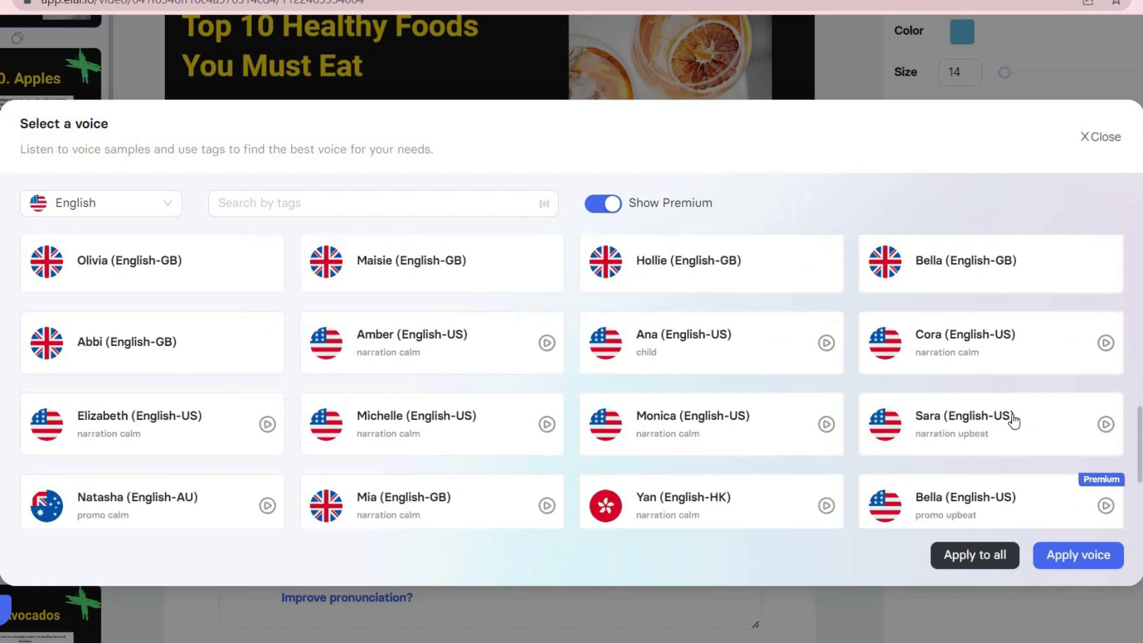
{"action": "scroll", "coordinate": [899, 420], "scroll_direction": "up", "scroll_amount": 10}
{"action": "left_click", "coordinate": [162, 203]}
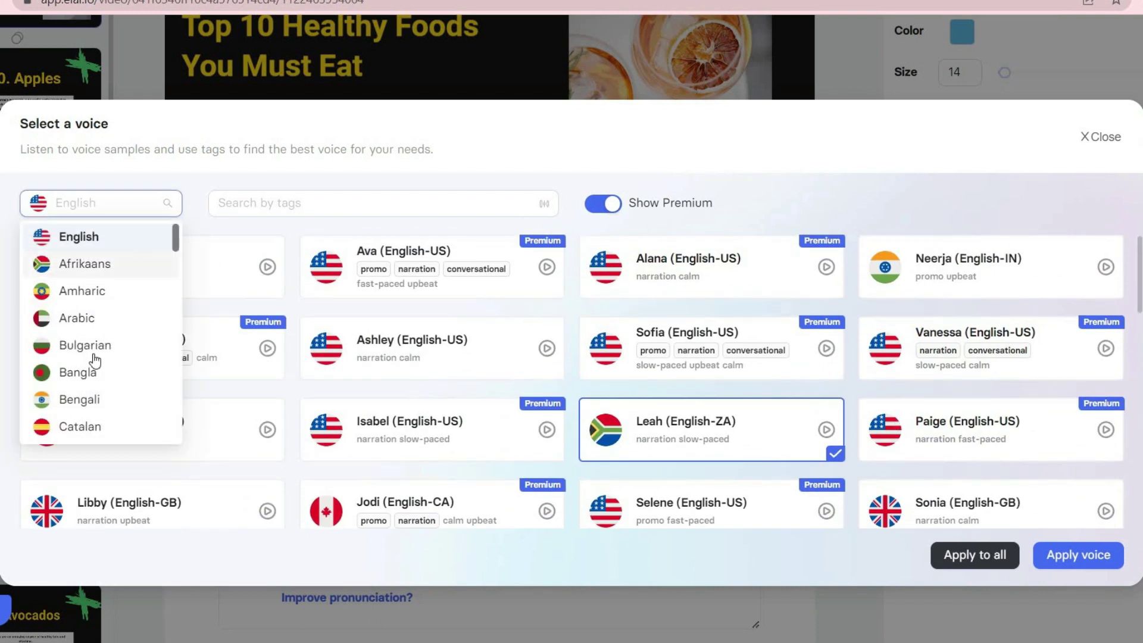
{"action": "scroll", "coordinate": [109, 404], "scroll_direction": "down", "scroll_amount": 5}
{"action": "scroll", "coordinate": [111, 400], "scroll_direction": "up", "scroll_amount": 5}
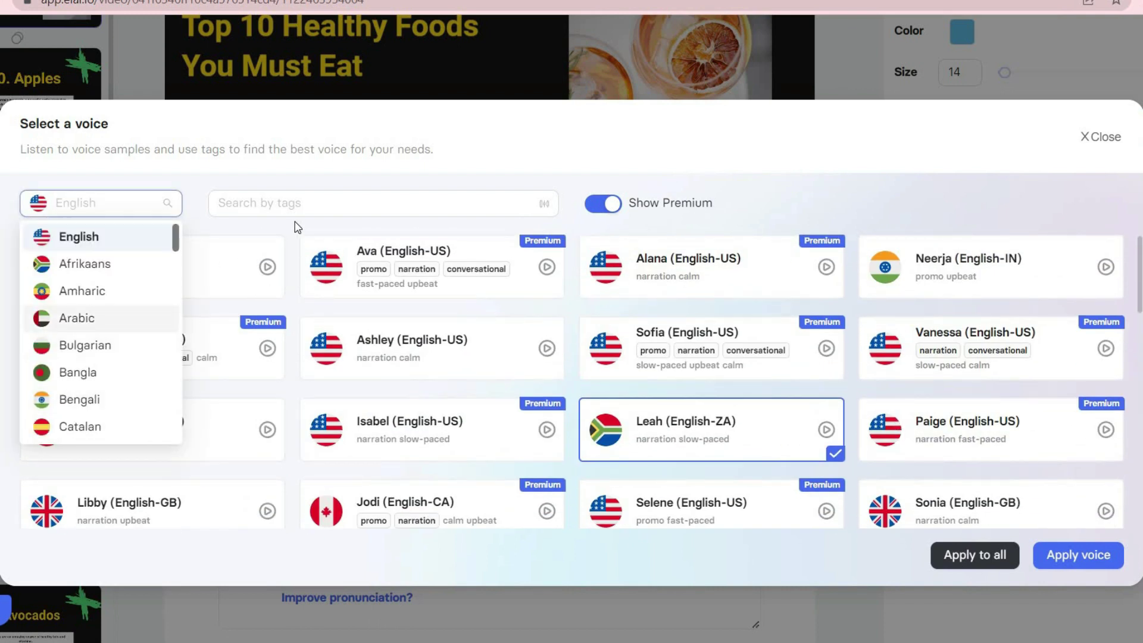
{"action": "left_click", "coordinate": [291, 280]}
{"action": "left_click", "coordinate": [210, 440]}
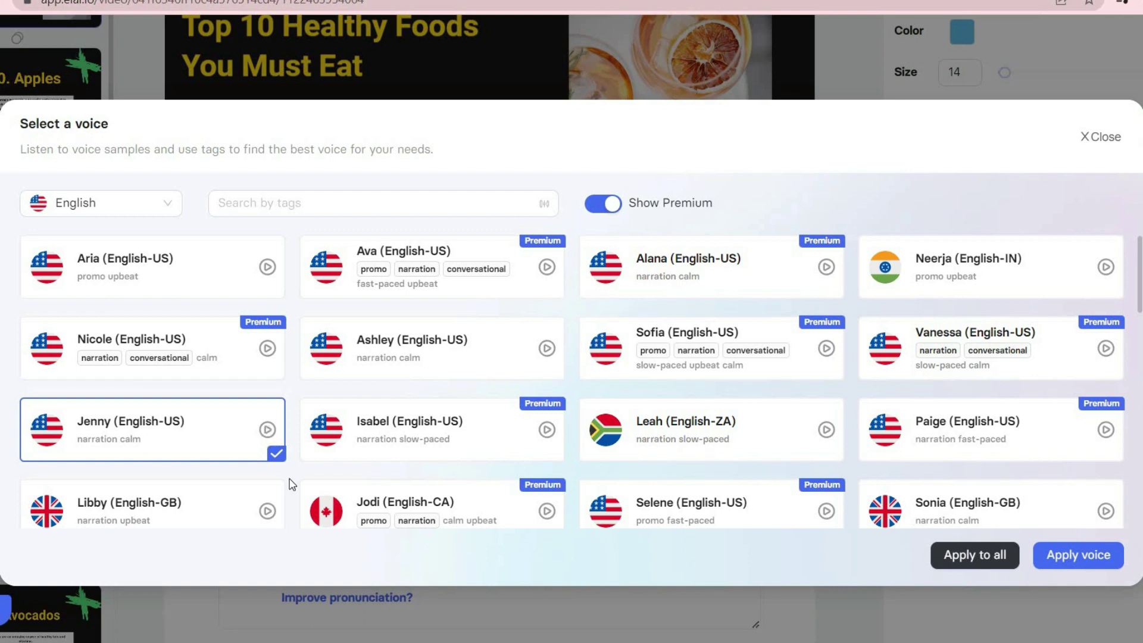
{"action": "left_click", "coordinate": [973, 555]}
Step: Add 'you can also add some more information' to the title narration, then delete it again
{"action": "left_click", "coordinate": [402, 558]}
{"action": "type", "text": "you"}
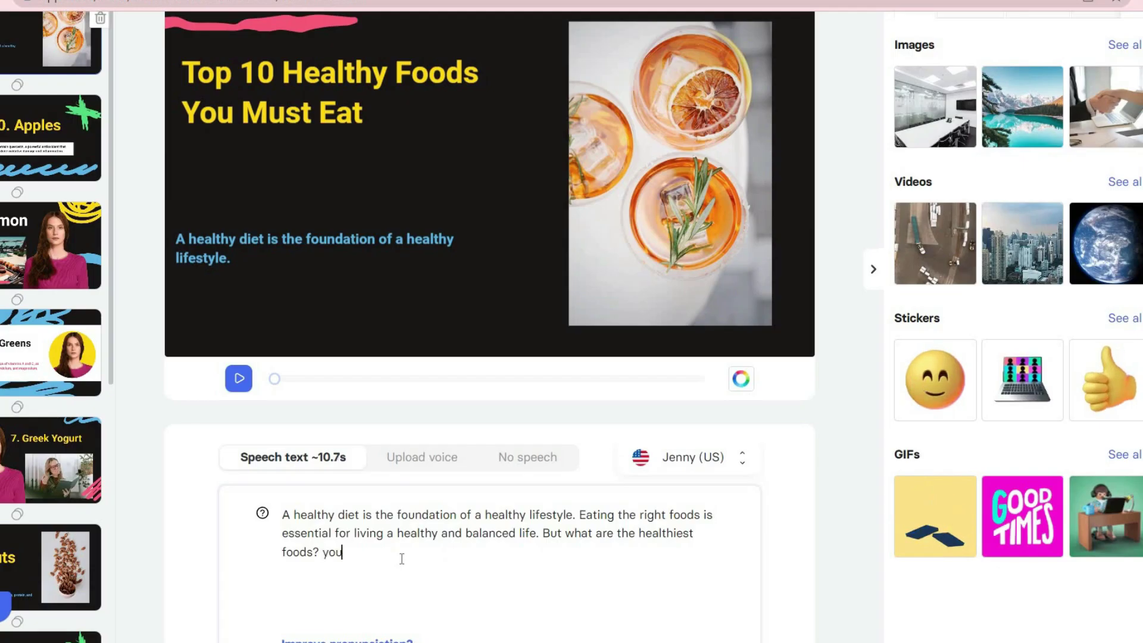
{"action": "type", "text": " can also add so"}
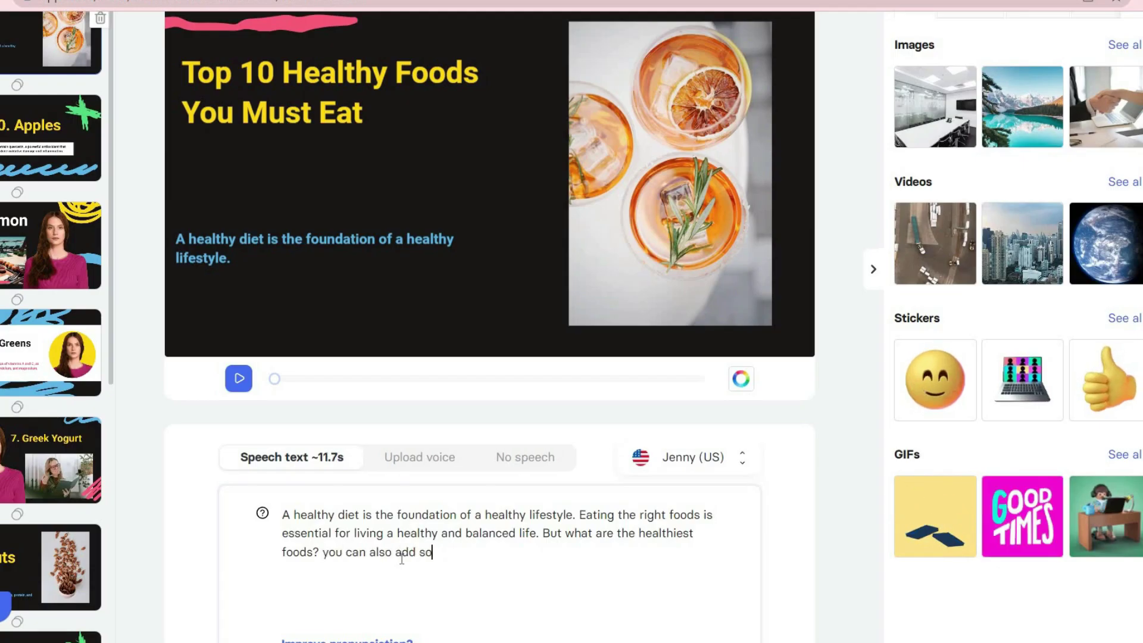
{"action": "type", "text": "me more information"}
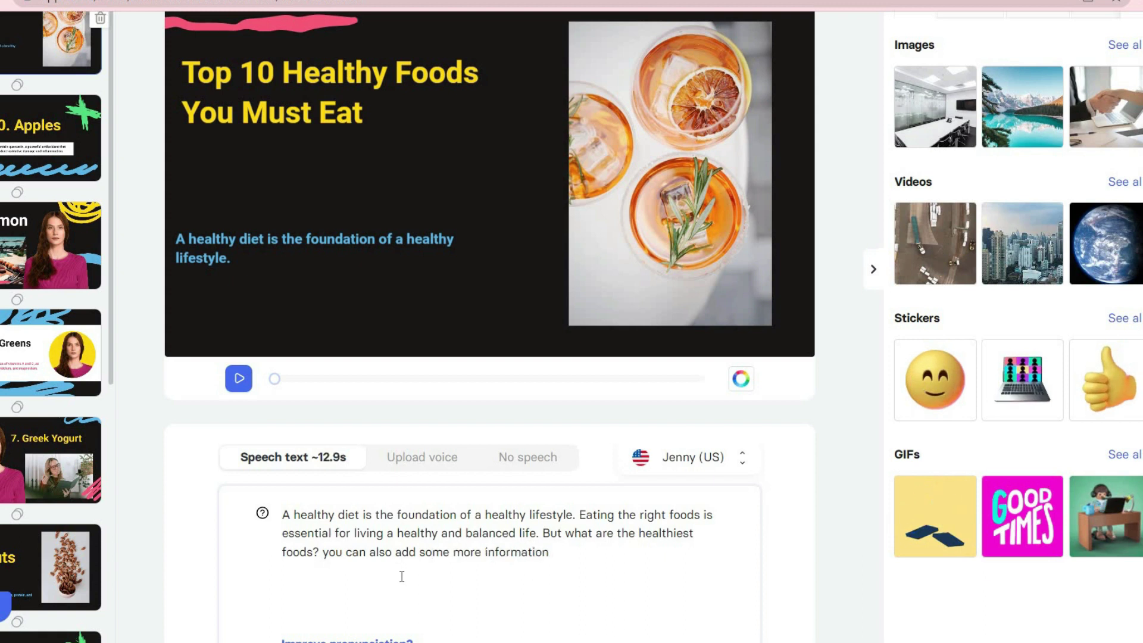
{"action": "left_click_drag", "start_coordinate": [548, 552], "coordinate": [320, 555]}
{"action": "key", "text": "BackSpace"}
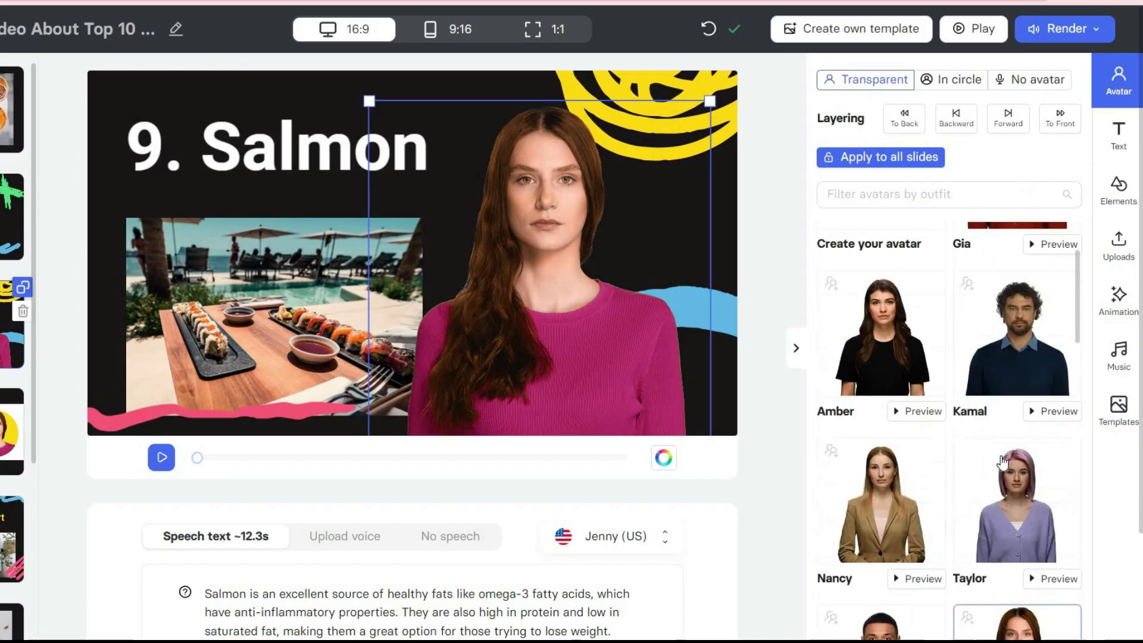
Step: Preview the Rose and Margaret avatars and look at Margaret's outfit options
{"action": "scroll", "coordinate": [1003, 460], "scroll_direction": "down", "scroll_amount": 15}
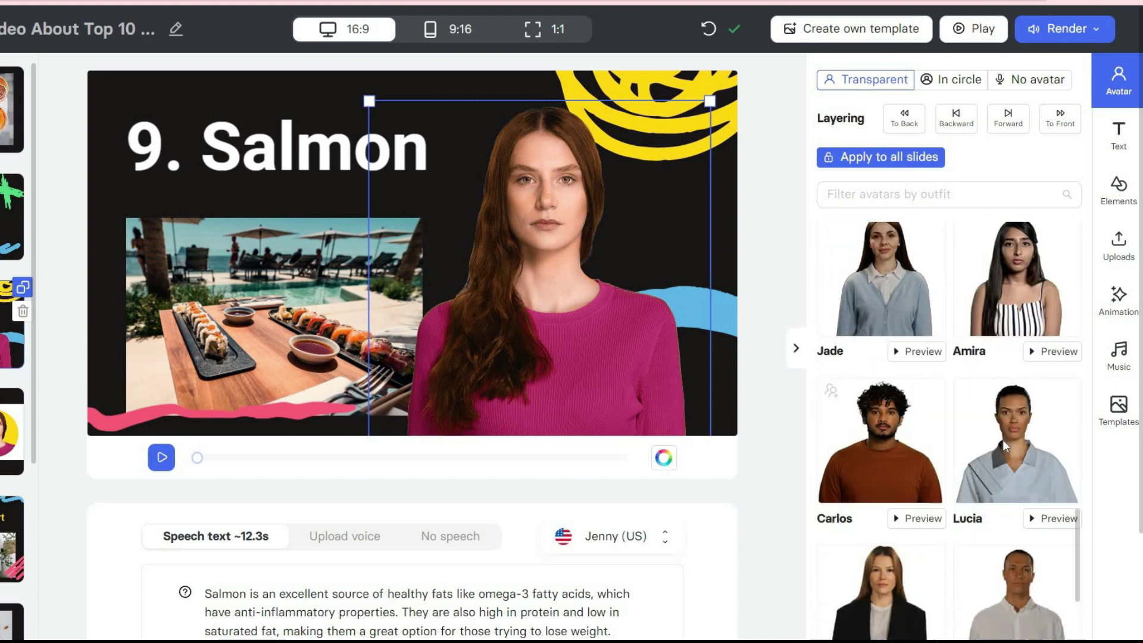
{"action": "scroll", "coordinate": [933, 424], "scroll_direction": "down", "scroll_amount": 5}
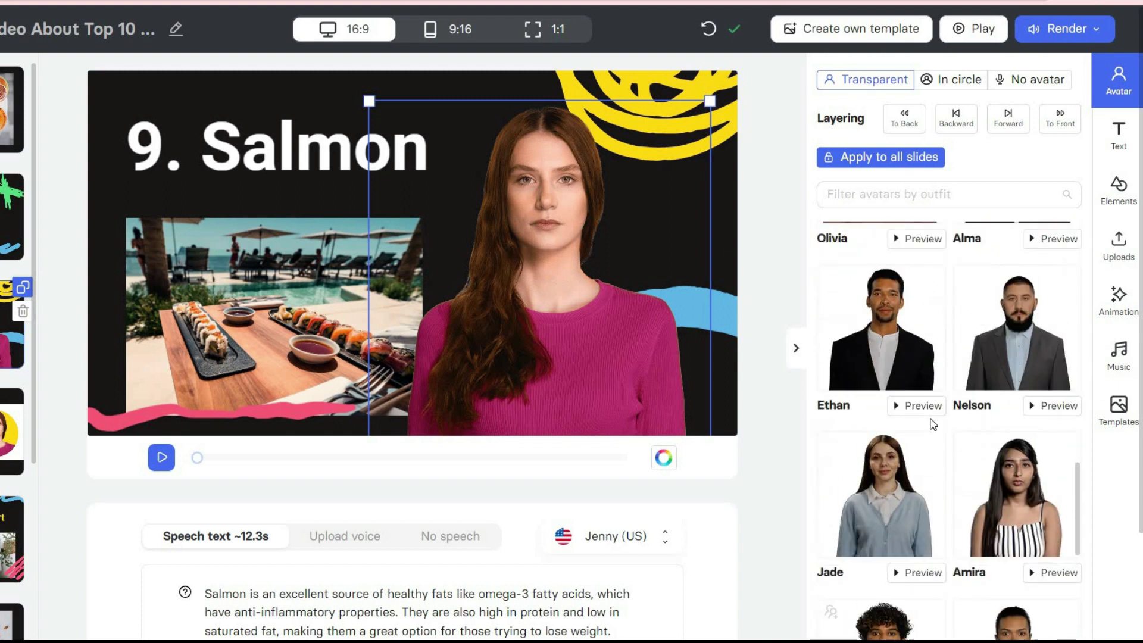
{"action": "scroll", "coordinate": [929, 381], "scroll_direction": "up", "scroll_amount": 15}
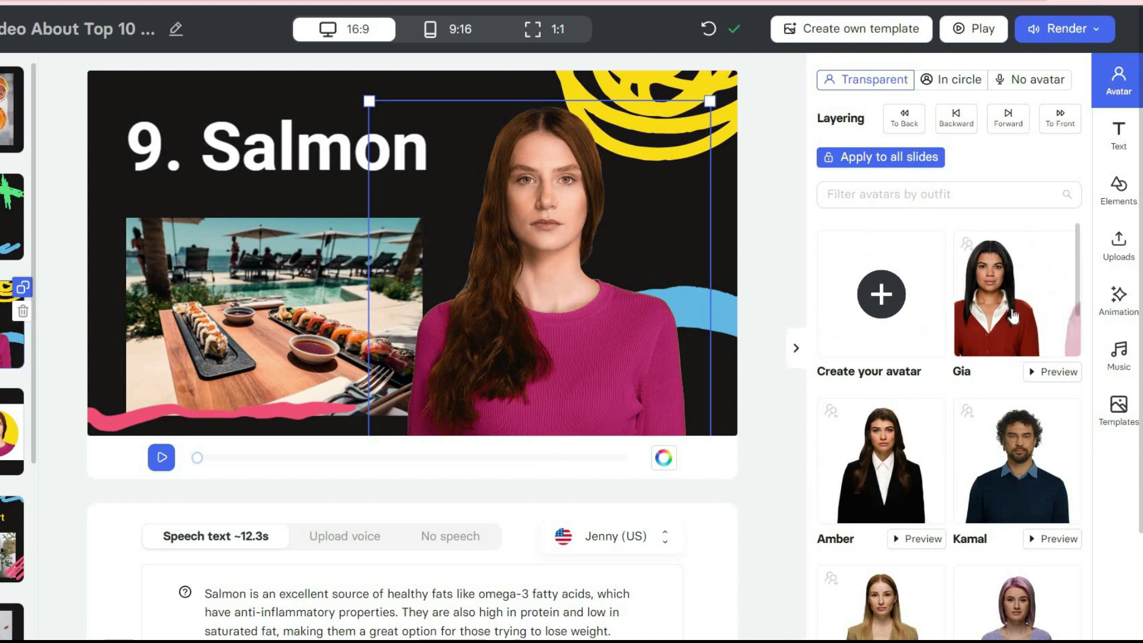
{"action": "scroll", "coordinate": [1010, 319], "scroll_direction": "down", "scroll_amount": 15}
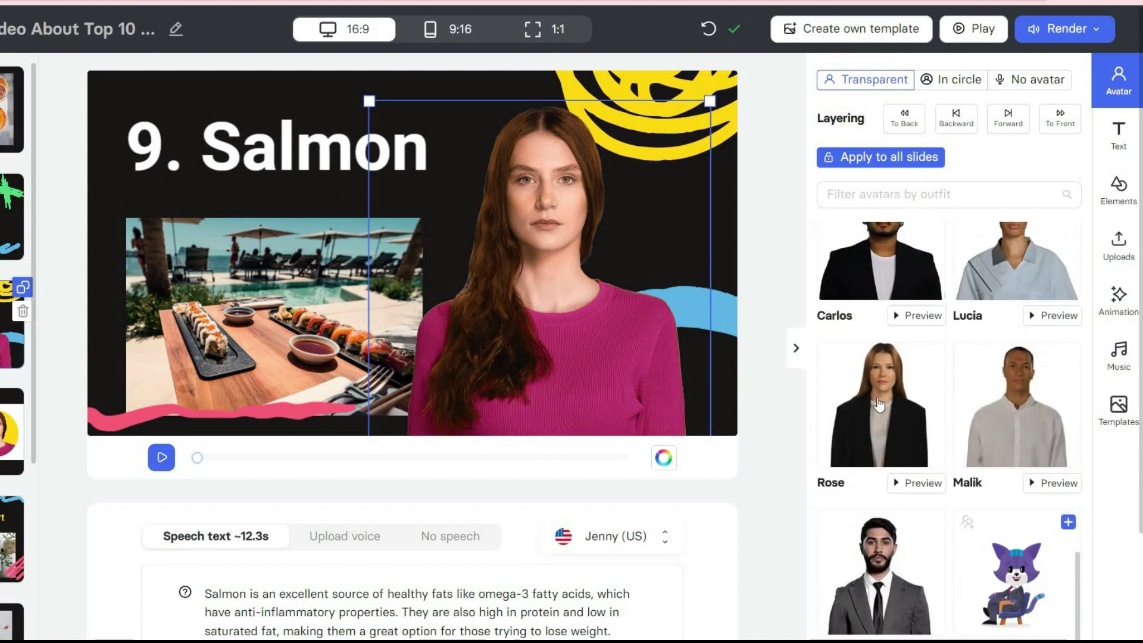
{"action": "left_click", "coordinate": [901, 485]}
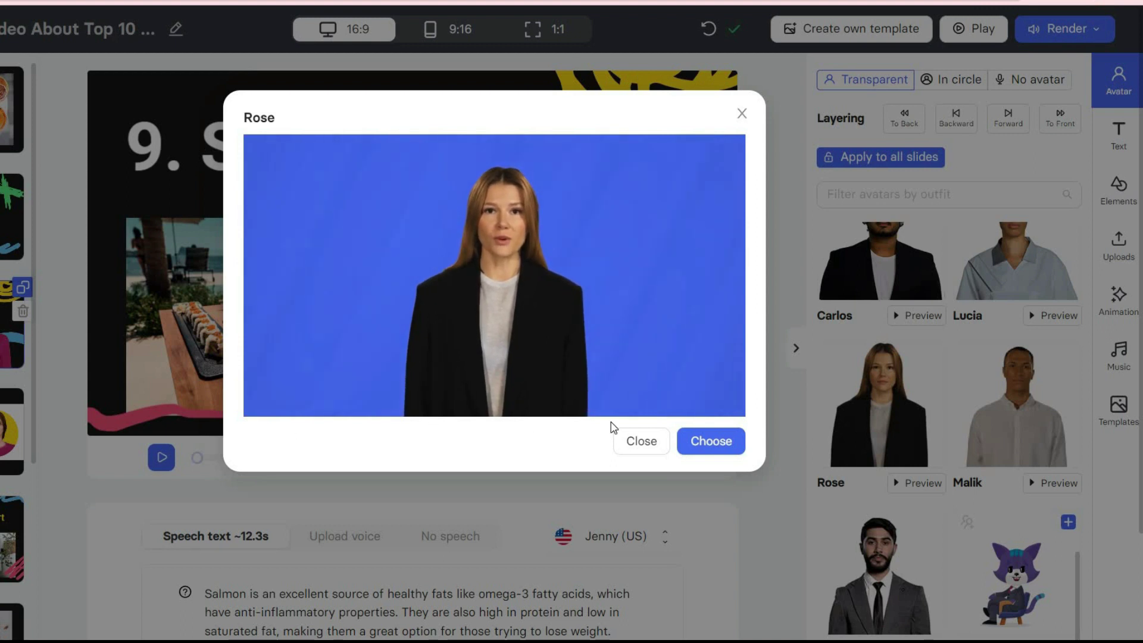
{"action": "left_click", "coordinate": [678, 446]}
{"action": "scroll", "coordinate": [962, 426], "scroll_direction": "down", "scroll_amount": 5}
{"action": "left_click", "coordinate": [891, 349]}
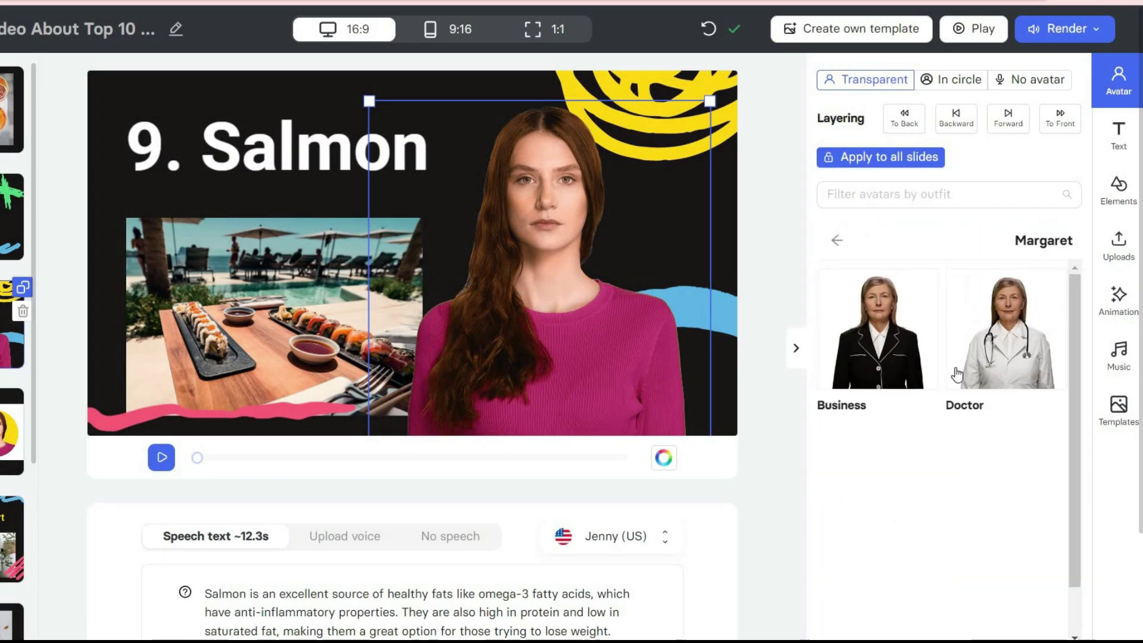
{"action": "left_click", "coordinate": [837, 242]}
{"action": "left_click", "coordinate": [911, 410]}
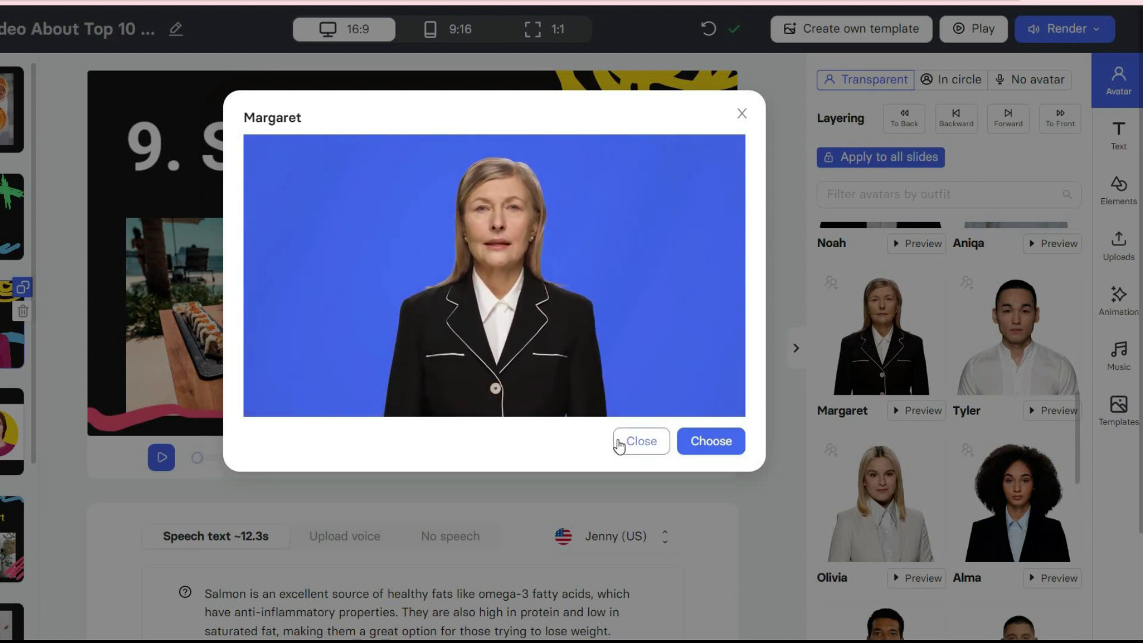
{"action": "left_click", "coordinate": [641, 440]}
Step: Preview Cody and place him on the Salmon slide in his Casual outfit
{"action": "scroll", "coordinate": [1016, 472], "scroll_direction": "up", "scroll_amount": 7}
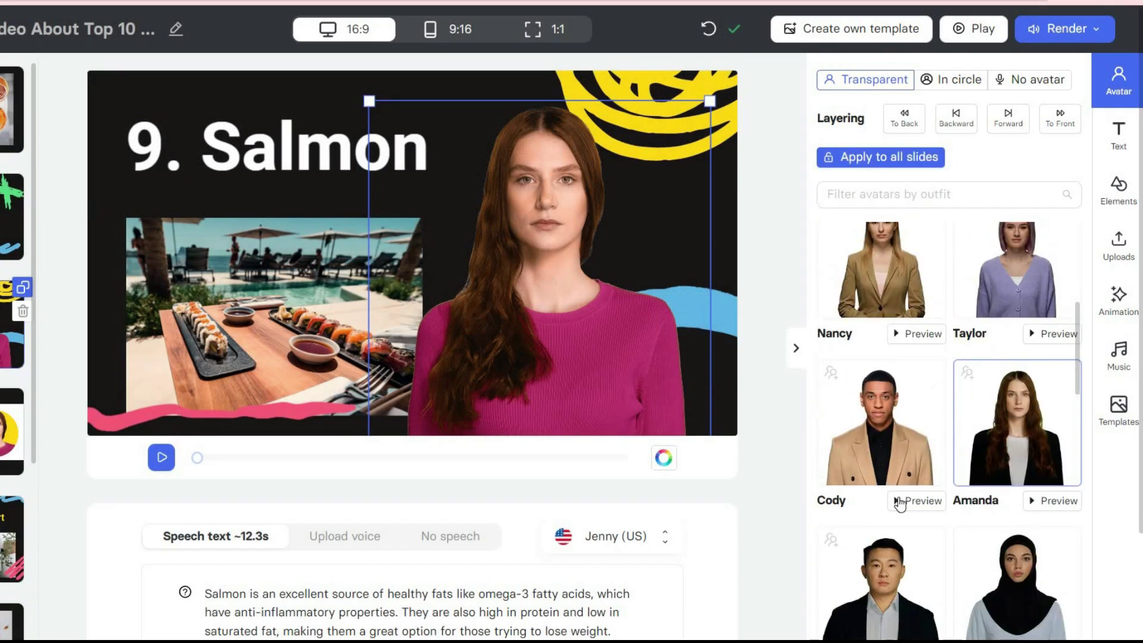
{"action": "left_click", "coordinate": [917, 501]}
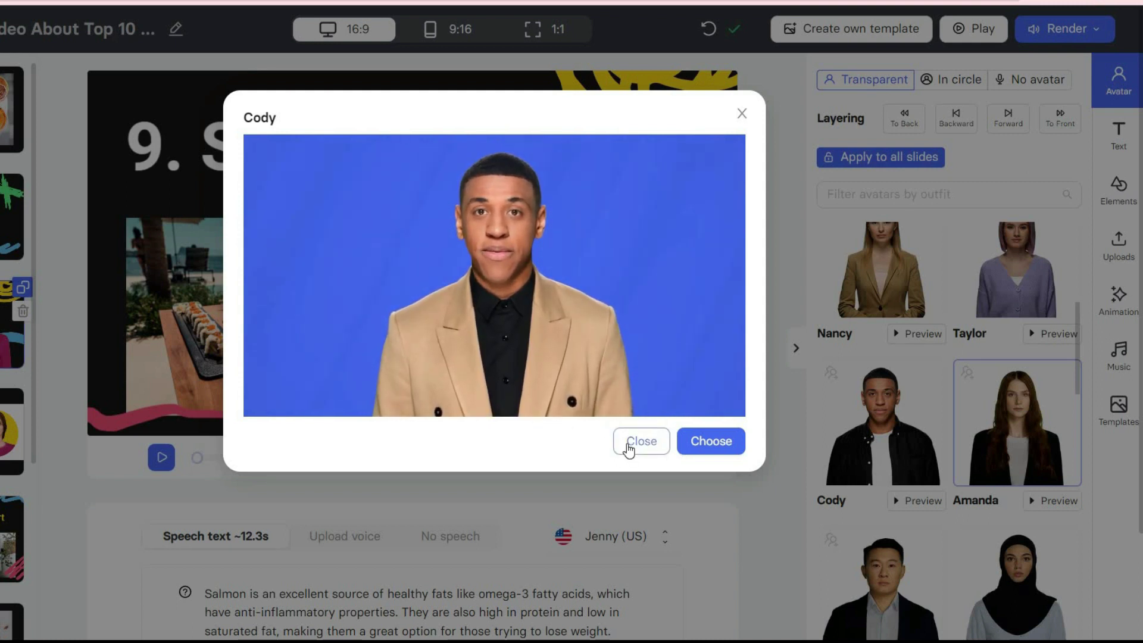
{"action": "left_click", "coordinate": [629, 450]}
{"action": "left_click", "coordinate": [896, 456]}
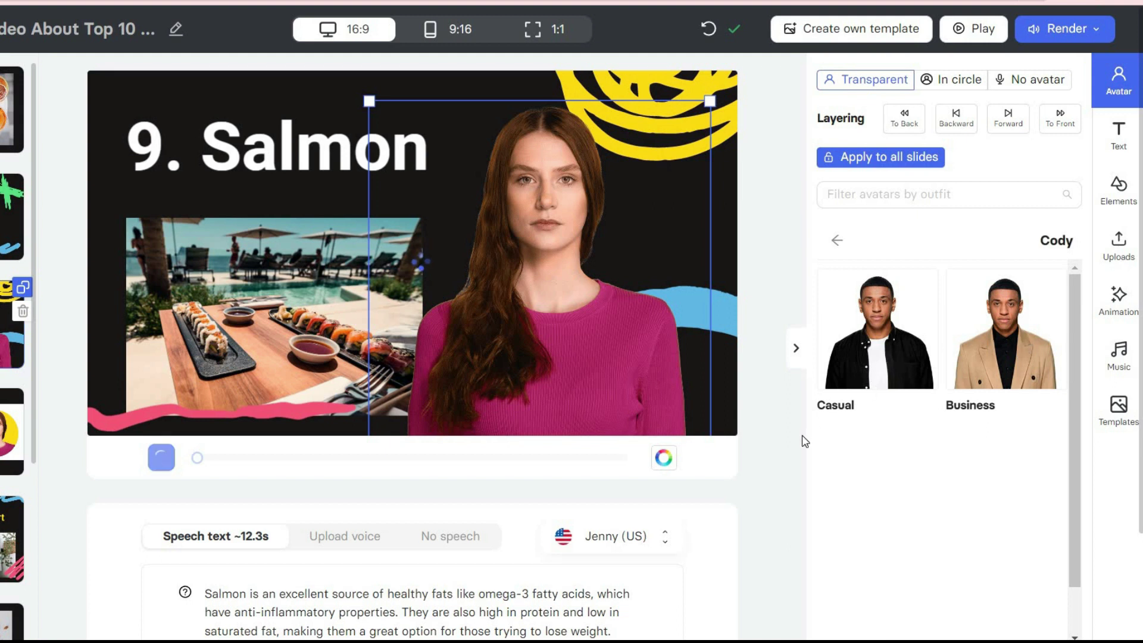
{"action": "left_click", "coordinate": [877, 329]}
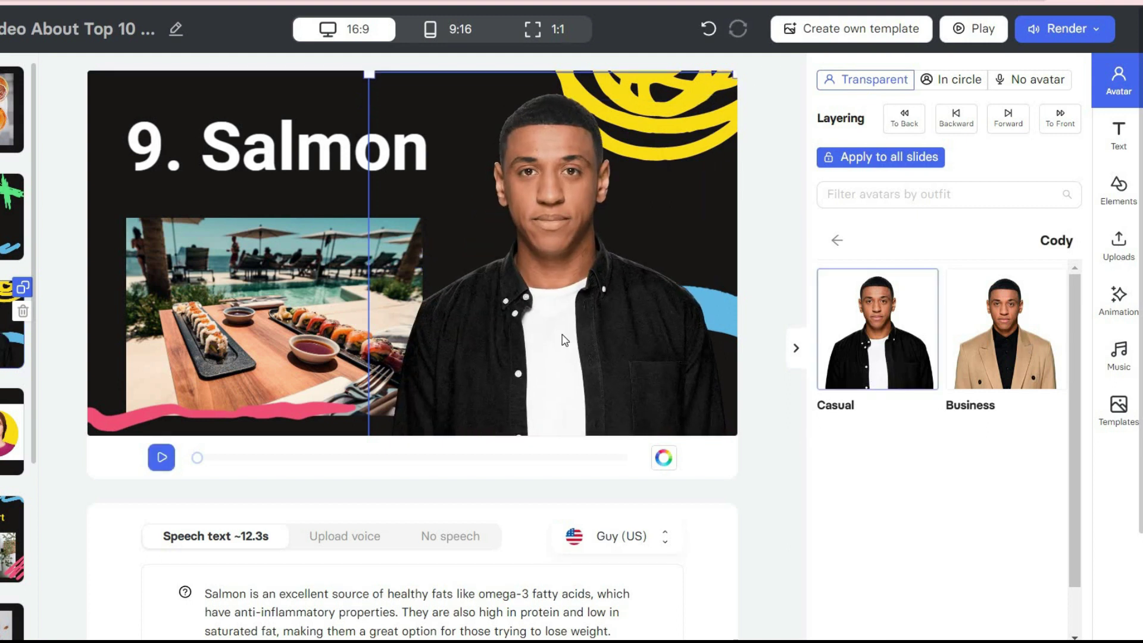
Step: Add the caption 'Hello , this is AI Border' in yellow at size 29
{"action": "left_click", "coordinate": [1119, 143]}
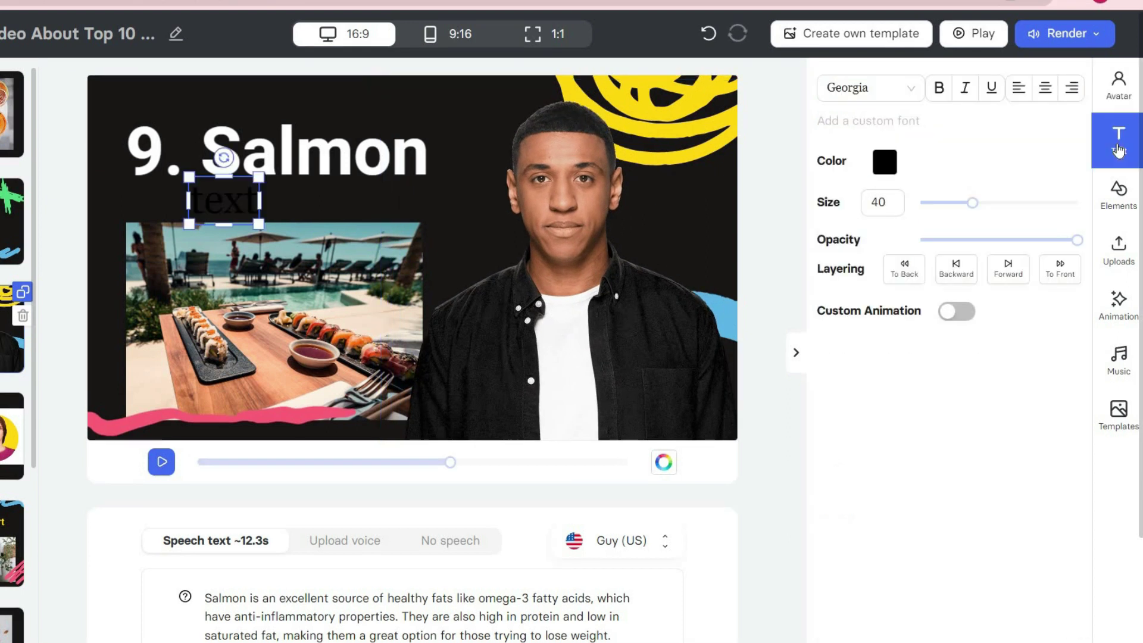
{"action": "double_click", "coordinate": [236, 199]}
{"action": "type", "text": "Hello , this is AI B"}
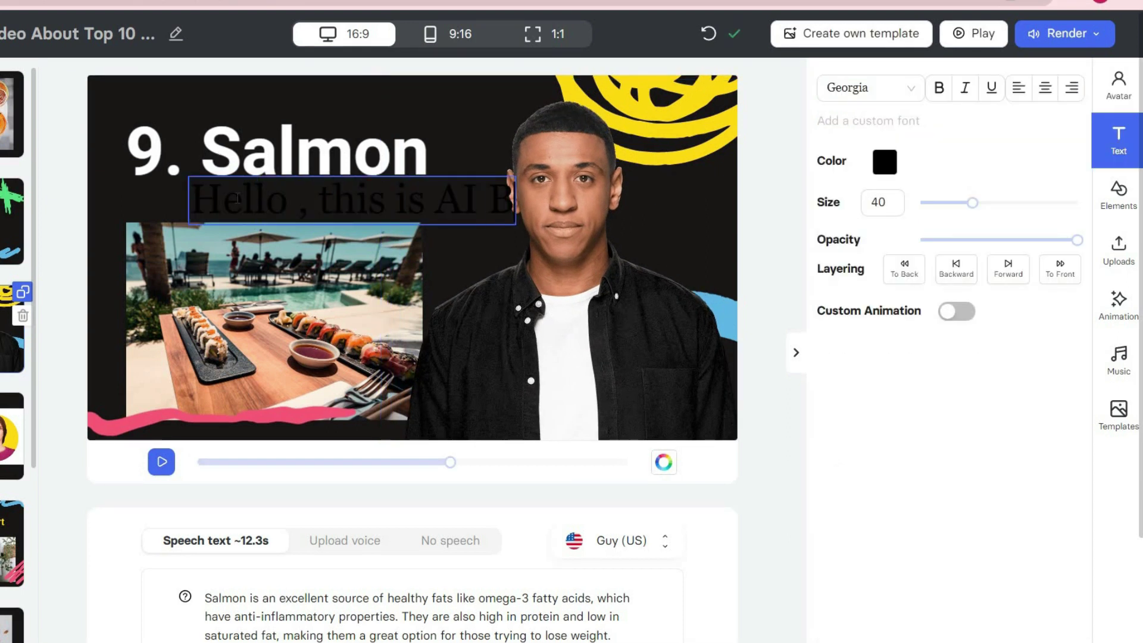
{"action": "type", "text": "order"}
{"action": "key", "text": "ctrl+a"}
{"action": "left_click", "coordinate": [885, 162]}
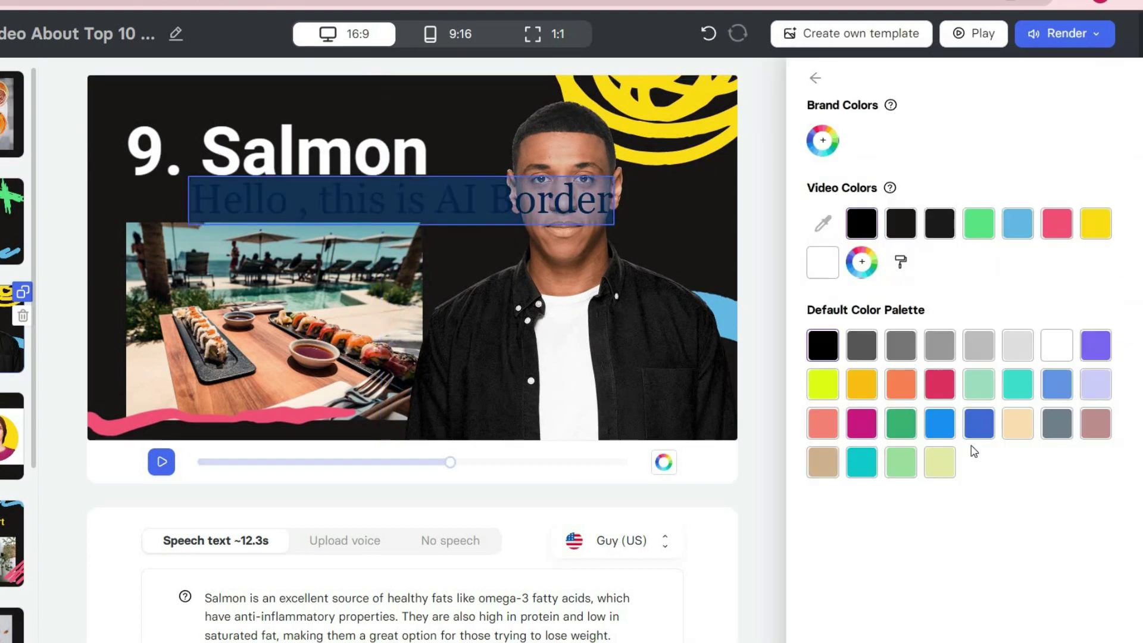
{"action": "left_click", "coordinate": [863, 388]}
{"action": "left_click", "coordinate": [951, 205]}
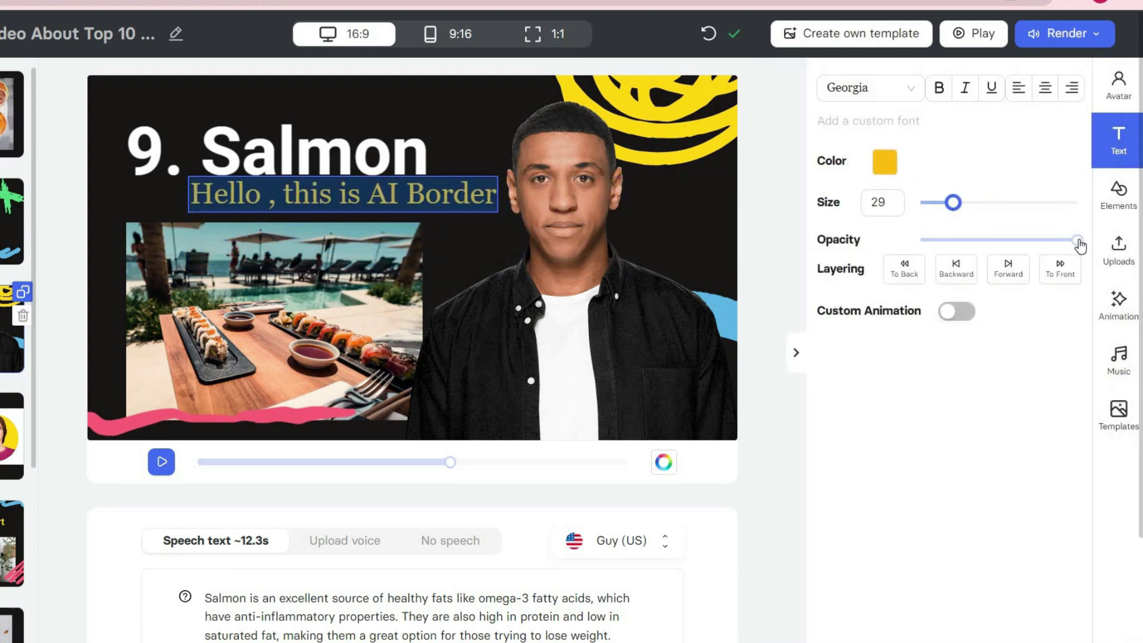
{"action": "mouse_move", "coordinate": [1080, 244]}
{"action": "left_mouse_down"}
{"action": "mouse_move", "coordinate": [1026, 238]}
{"action": "mouse_move", "coordinate": [1079, 238]}
{"action": "left_mouse_up"}
Step: Drag the yellow caption left, off the visible slide
{"action": "left_click", "coordinate": [492, 212]}
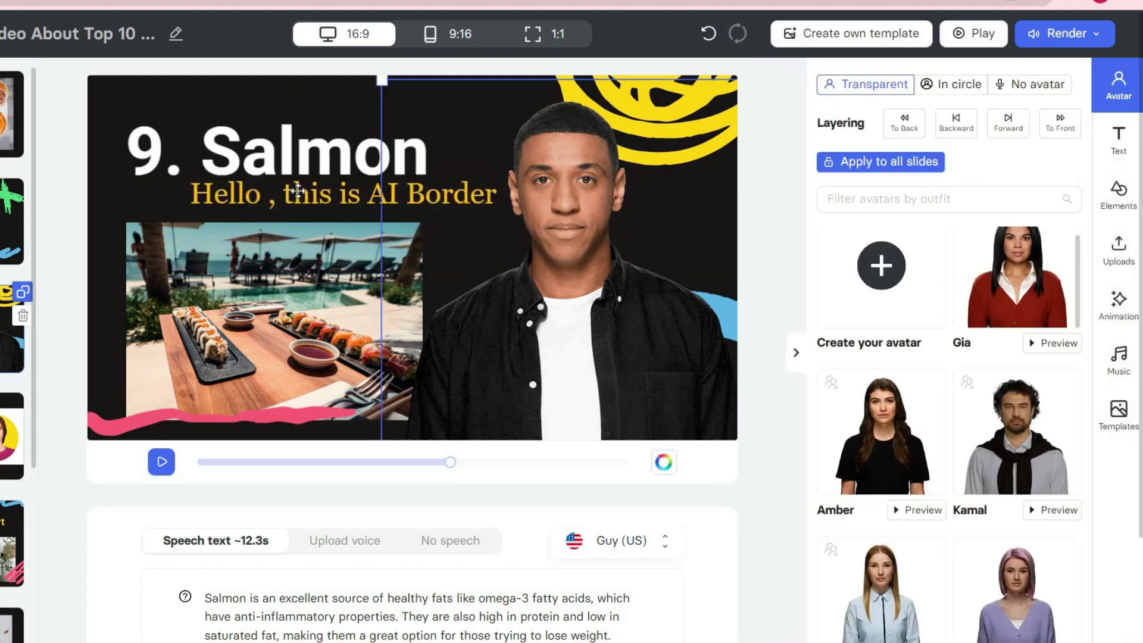
{"action": "left_click", "coordinate": [298, 190]}
{"action": "left_click_drag", "start_coordinate": [309, 198], "coordinate": [241, 195]}
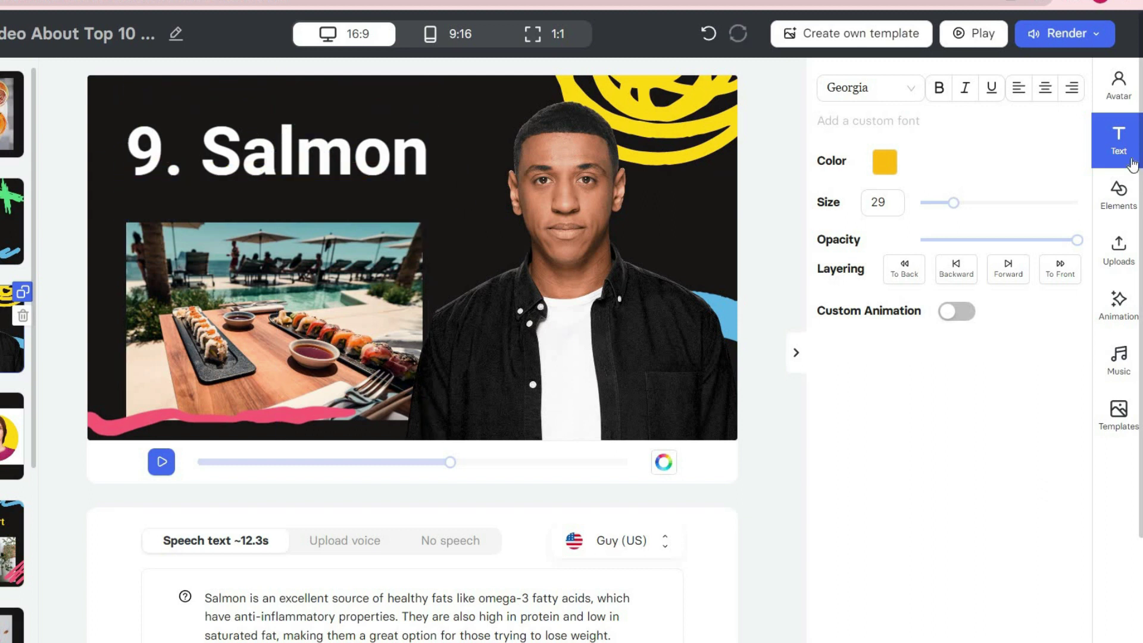
Step: Filter the media elements to stock images and add one to the Salmon slide
{"action": "left_click", "coordinate": [1118, 205]}
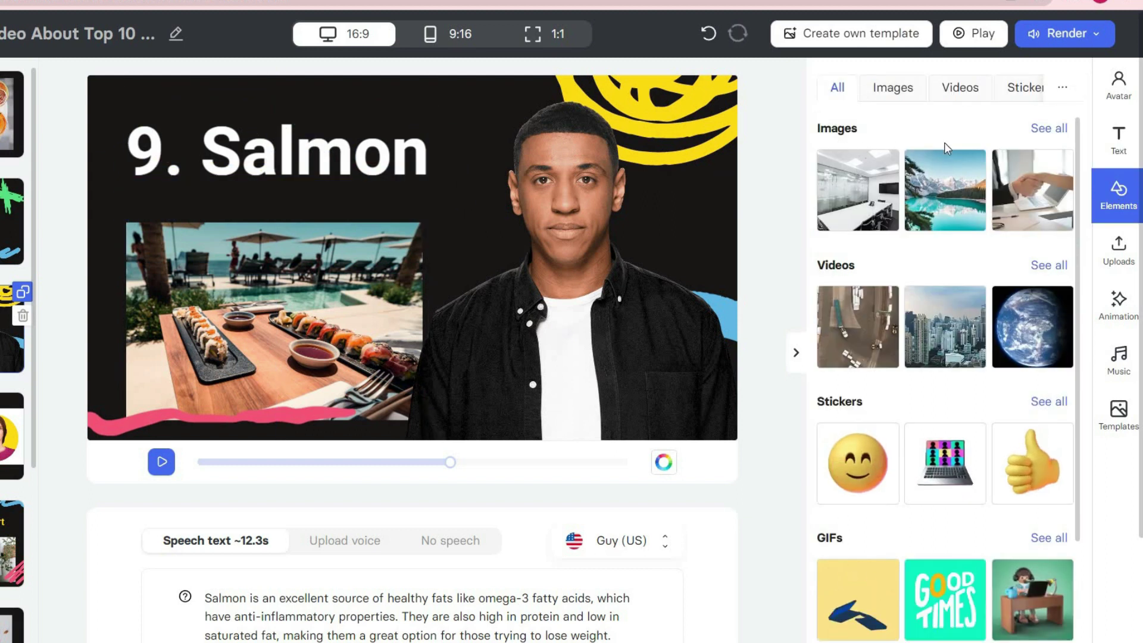
{"action": "scroll", "coordinate": [875, 428], "scroll_direction": "down", "scroll_amount": 3}
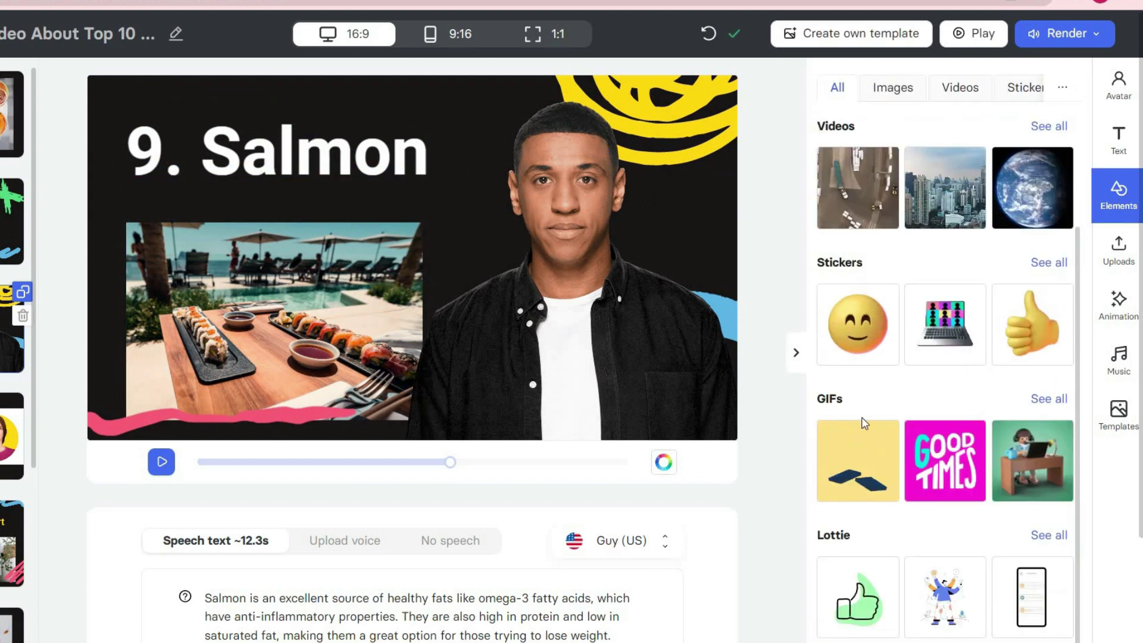
{"action": "scroll", "coordinate": [941, 515], "scroll_direction": "down", "scroll_amount": 3}
{"action": "scroll", "coordinate": [881, 255], "scroll_direction": "up", "scroll_amount": 3}
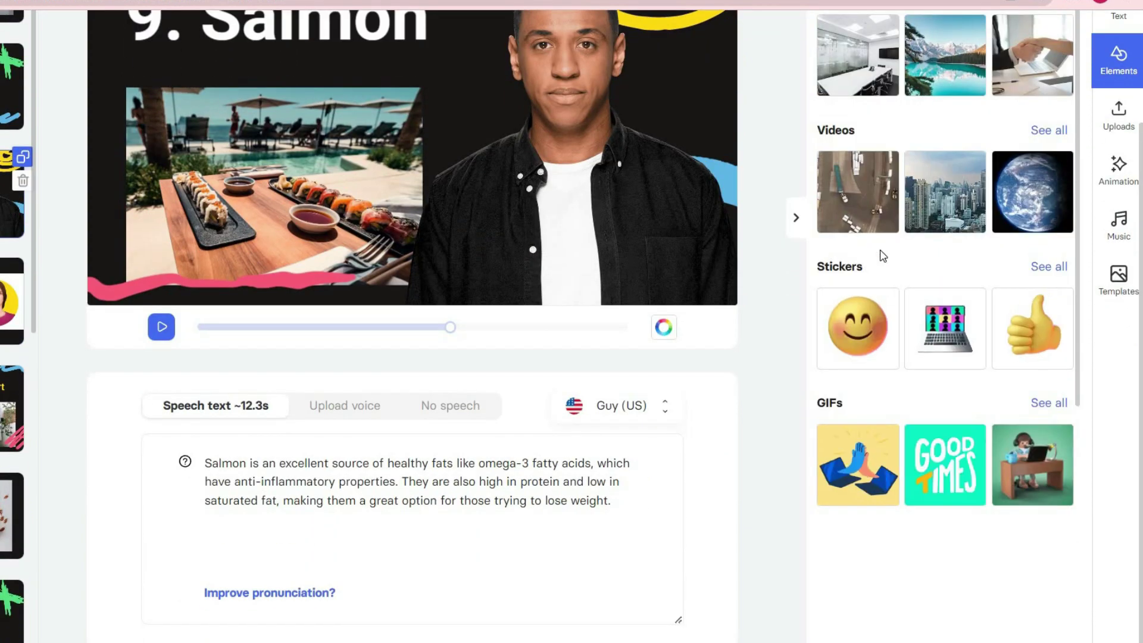
{"action": "scroll", "coordinate": [857, 145], "scroll_direction": "up", "scroll_amount": 3}
{"action": "left_click", "coordinate": [896, 90]}
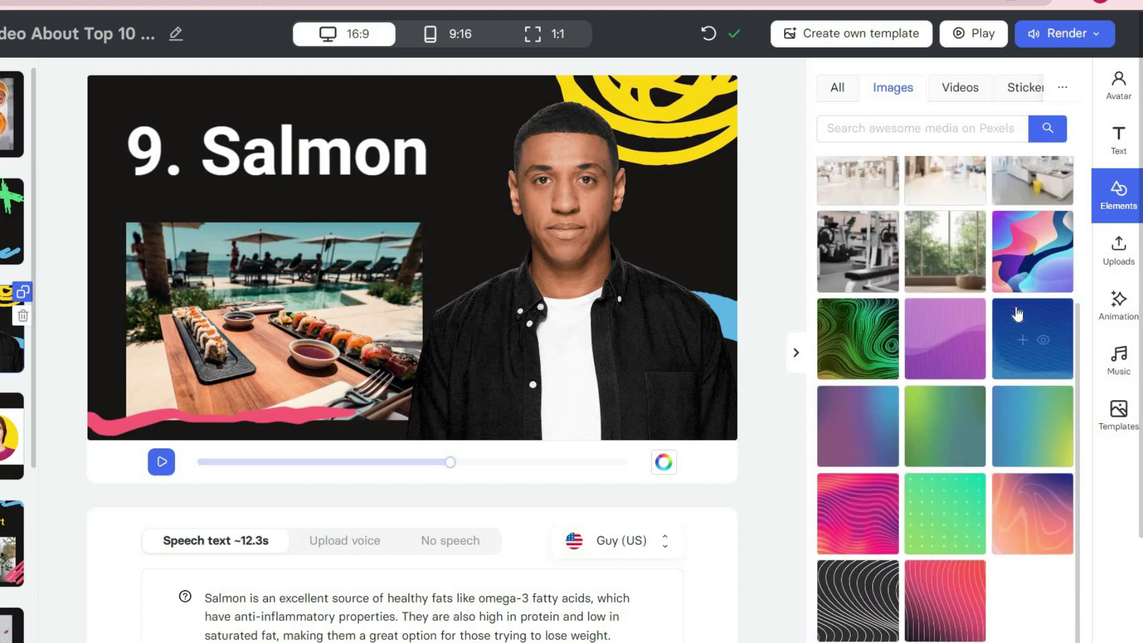
{"action": "left_click", "coordinate": [1025, 198]}
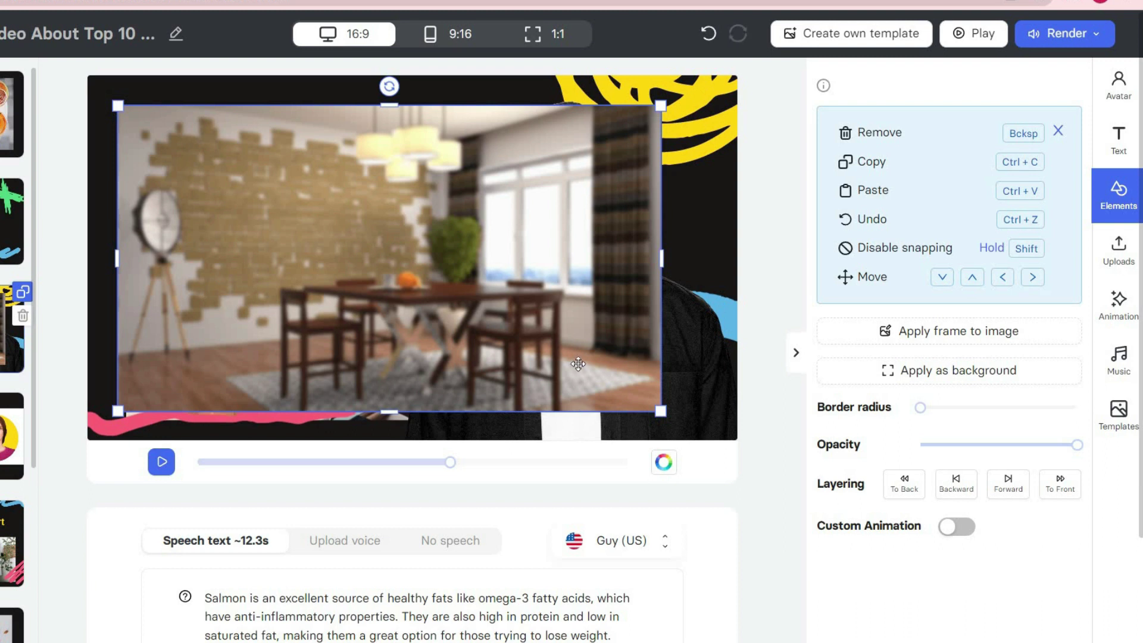
Step: Make the blurred dining-room photo the Salmon slide's full background
{"action": "left_click", "coordinate": [993, 380]}
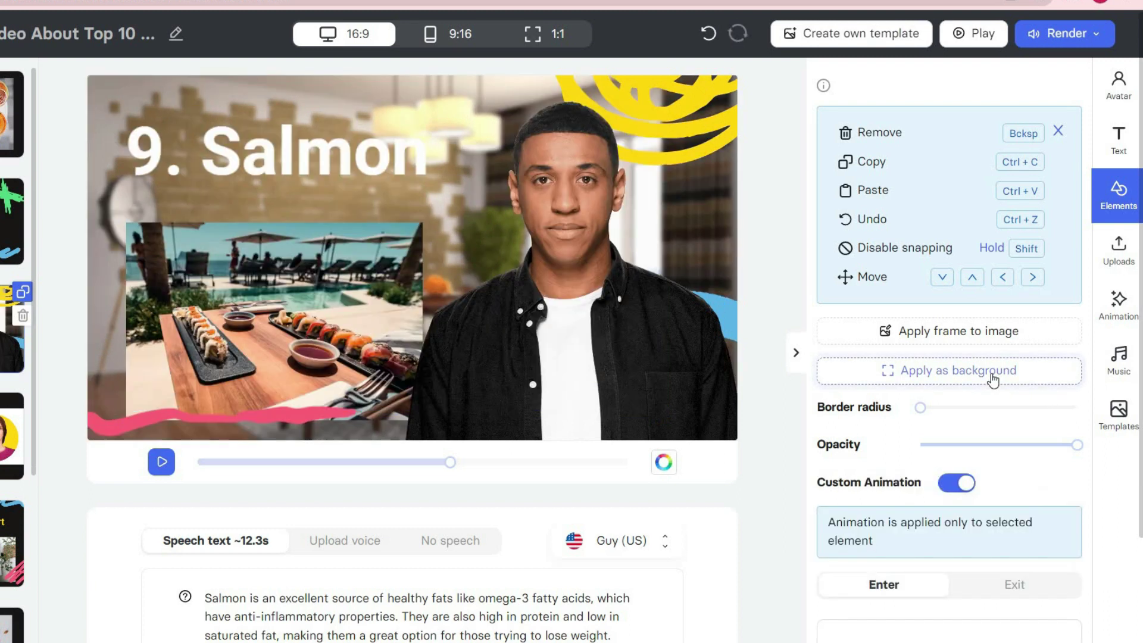
{"action": "left_click", "coordinate": [1117, 197]}
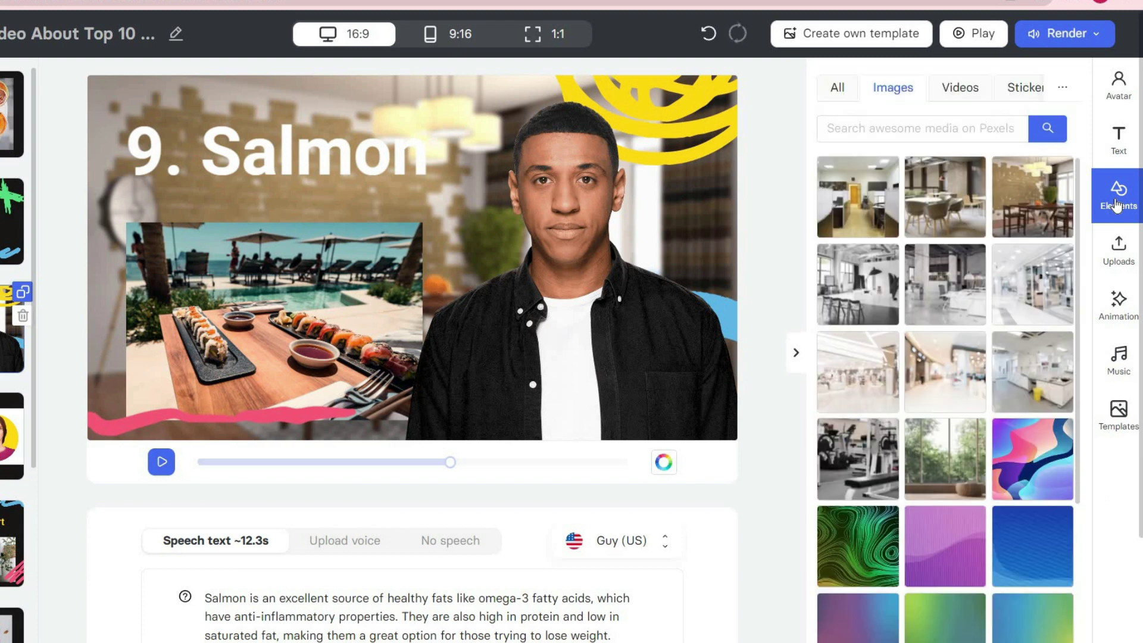
{"action": "left_click", "coordinate": [838, 87]}
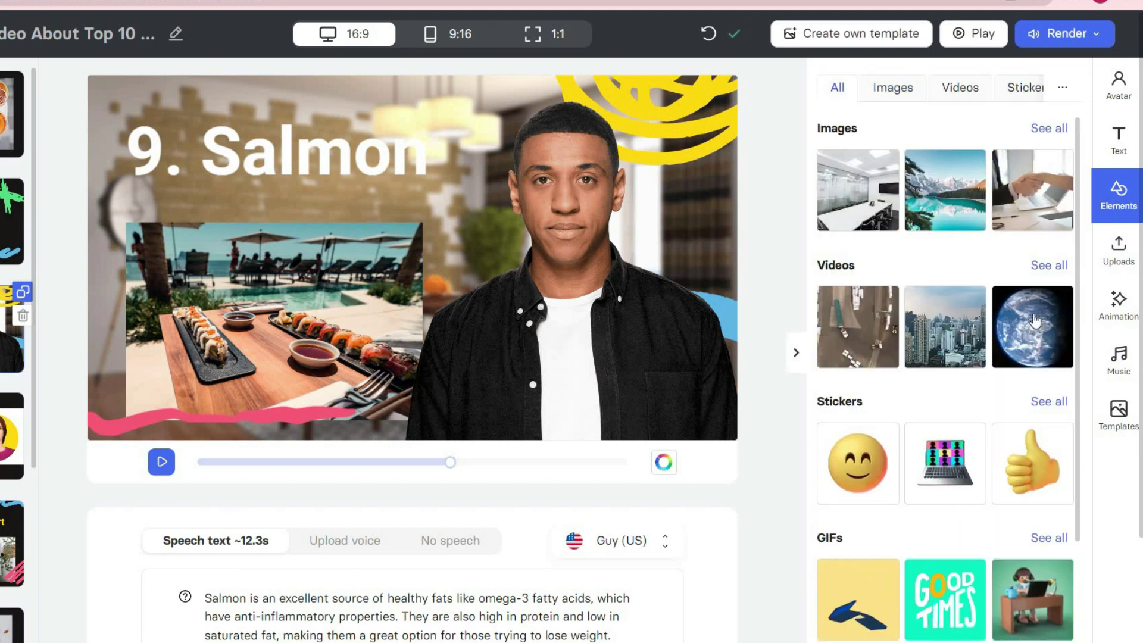
Step: Add the Pexels city-skyline stock video and set it as the Salmon slide's background
{"action": "left_click", "coordinate": [1049, 265]}
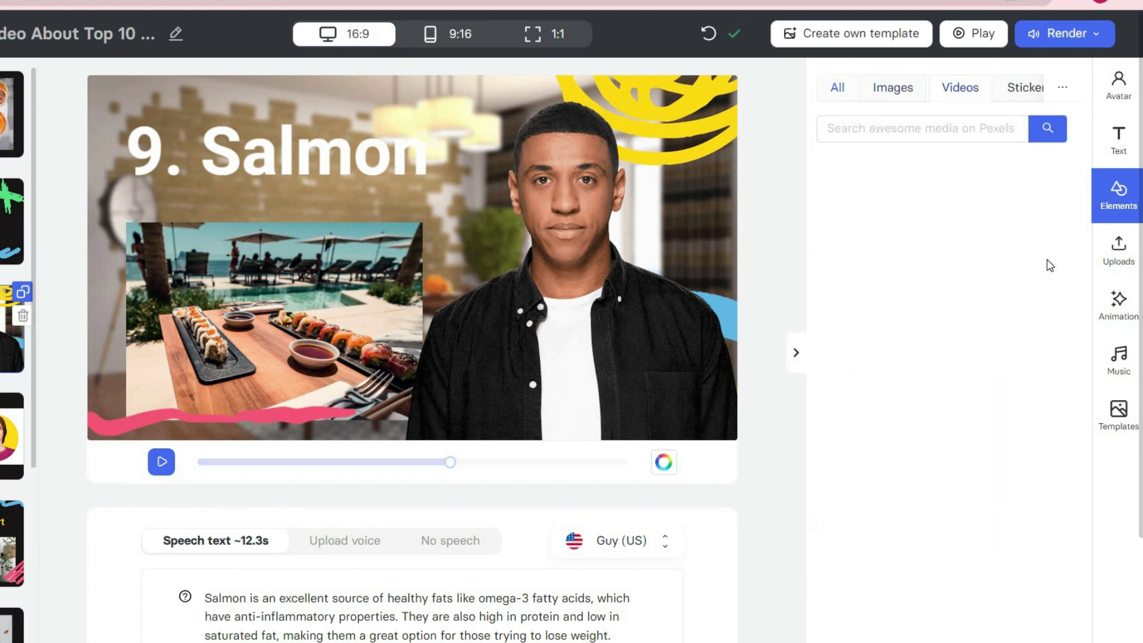
{"action": "left_click", "coordinate": [839, 88]}
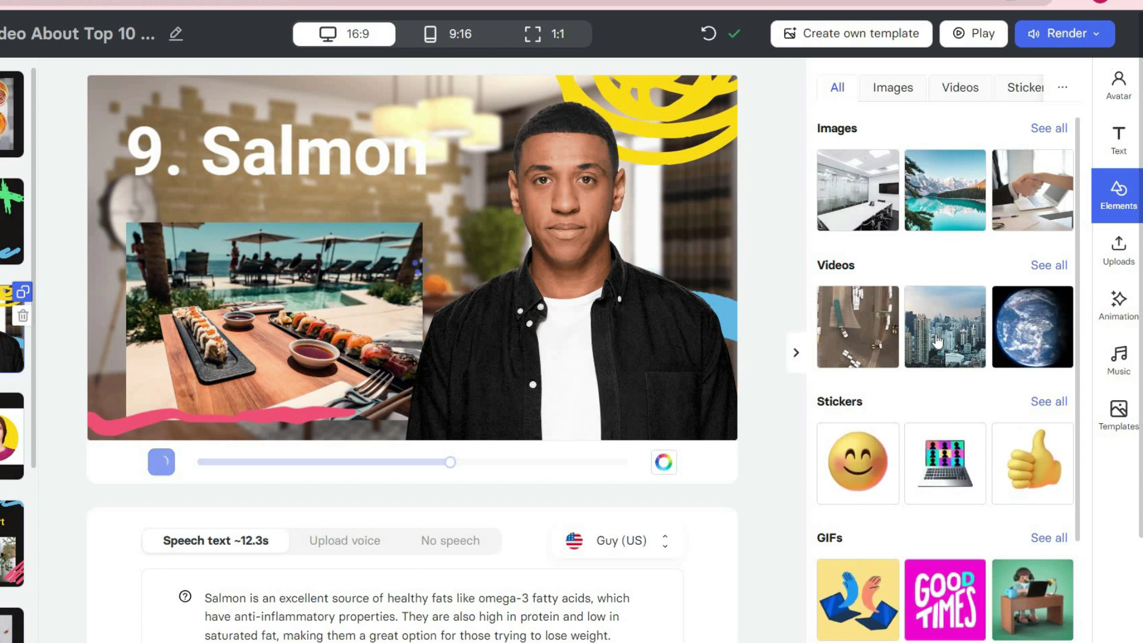
{"action": "left_click", "coordinate": [938, 340]}
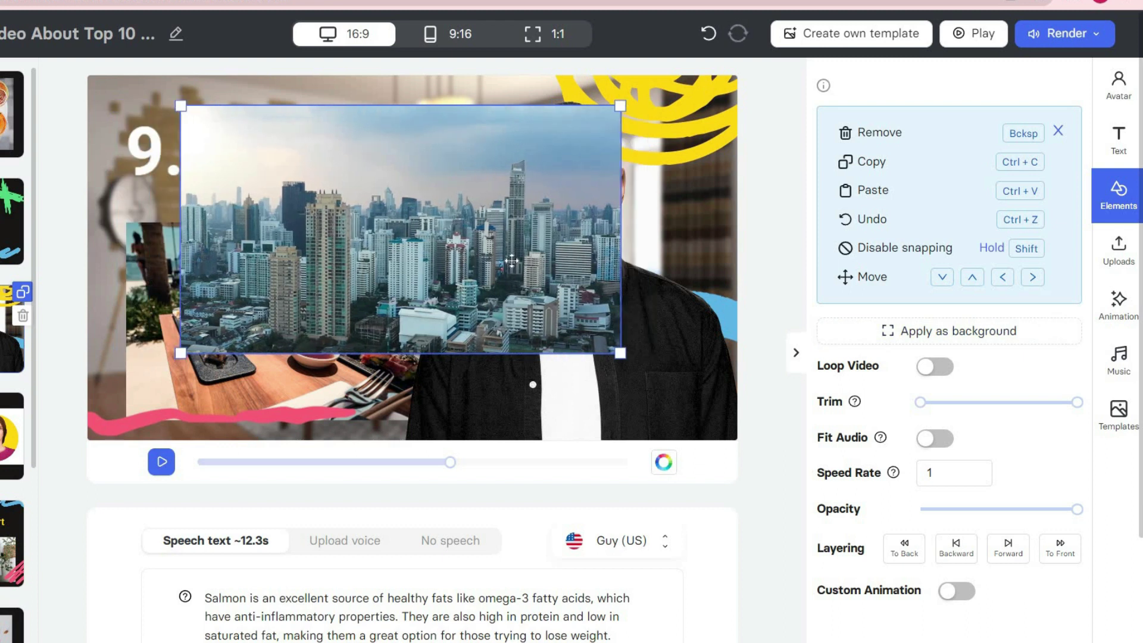
{"action": "left_click_drag", "start_coordinate": [511, 260], "coordinate": [504, 262]}
{"action": "left_click", "coordinate": [962, 336]}
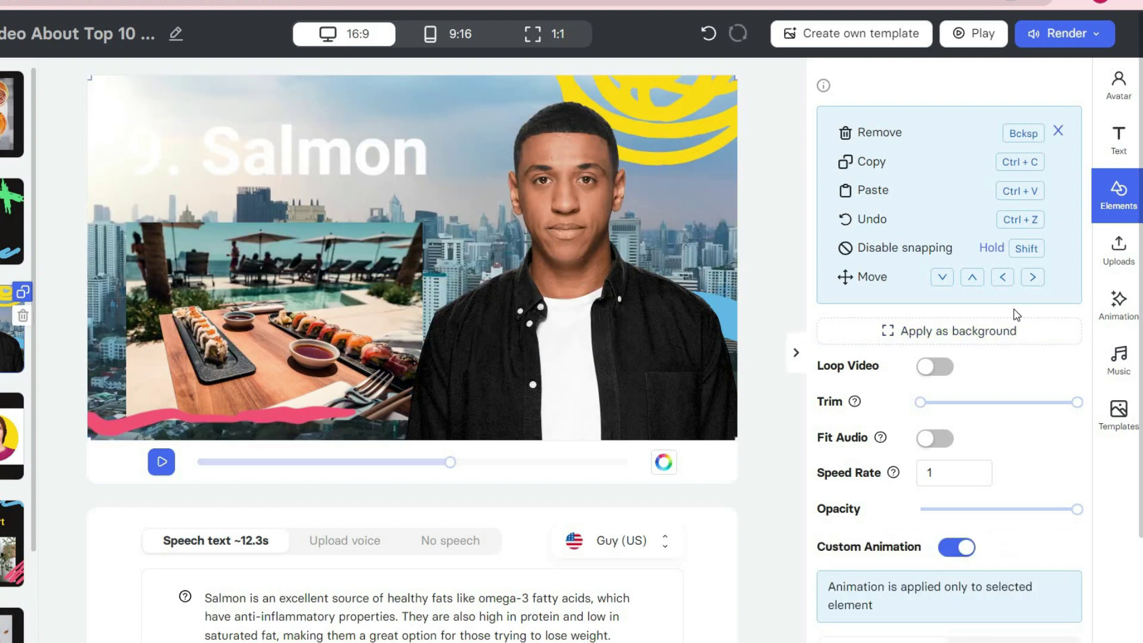
Step: Show the Salmon slide's Enter/Exit animation presets, with Fade In set
{"action": "left_click", "coordinate": [1119, 298]}
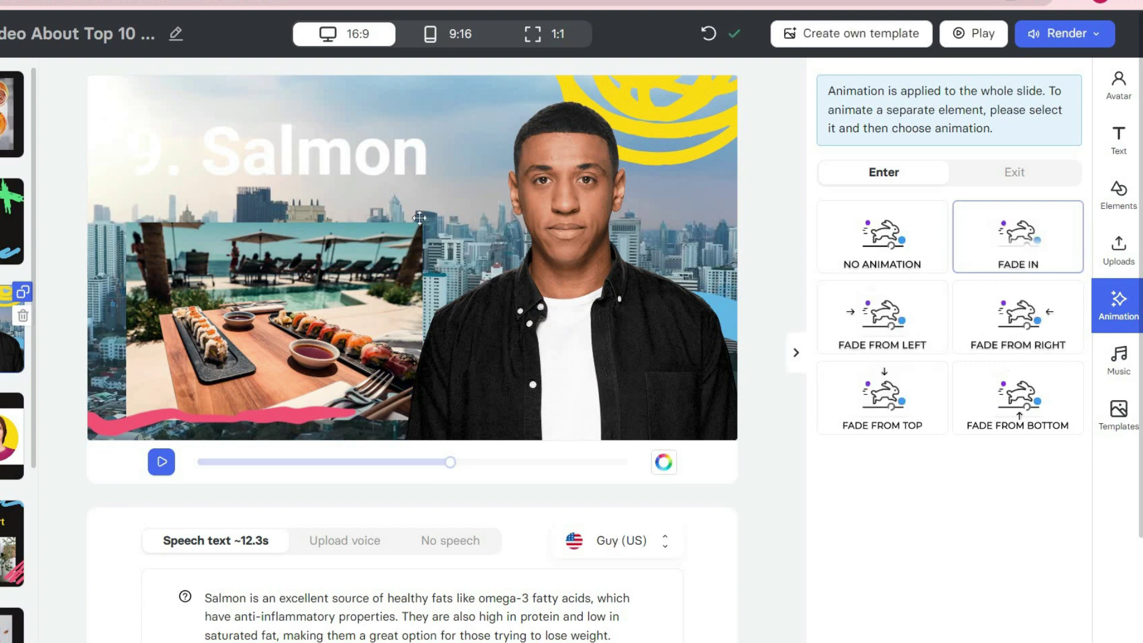
Step: Preview the Pop track Classique and set it as the video's stock background music
{"action": "left_click", "coordinate": [1129, 368]}
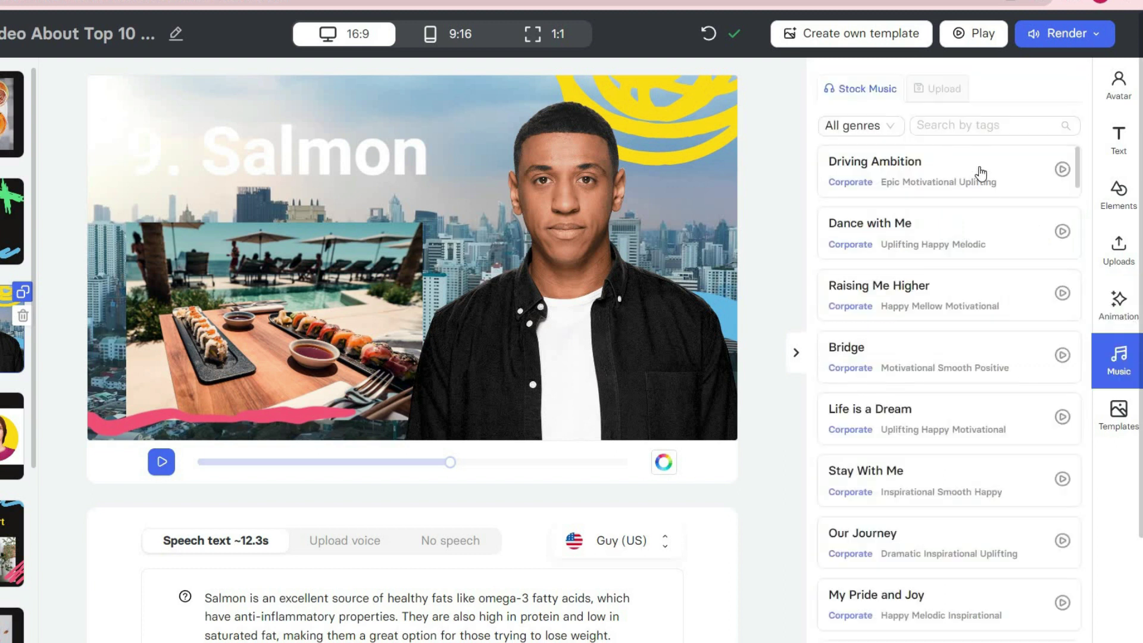
{"action": "scroll", "coordinate": [974, 247], "scroll_direction": "down", "scroll_amount": 20}
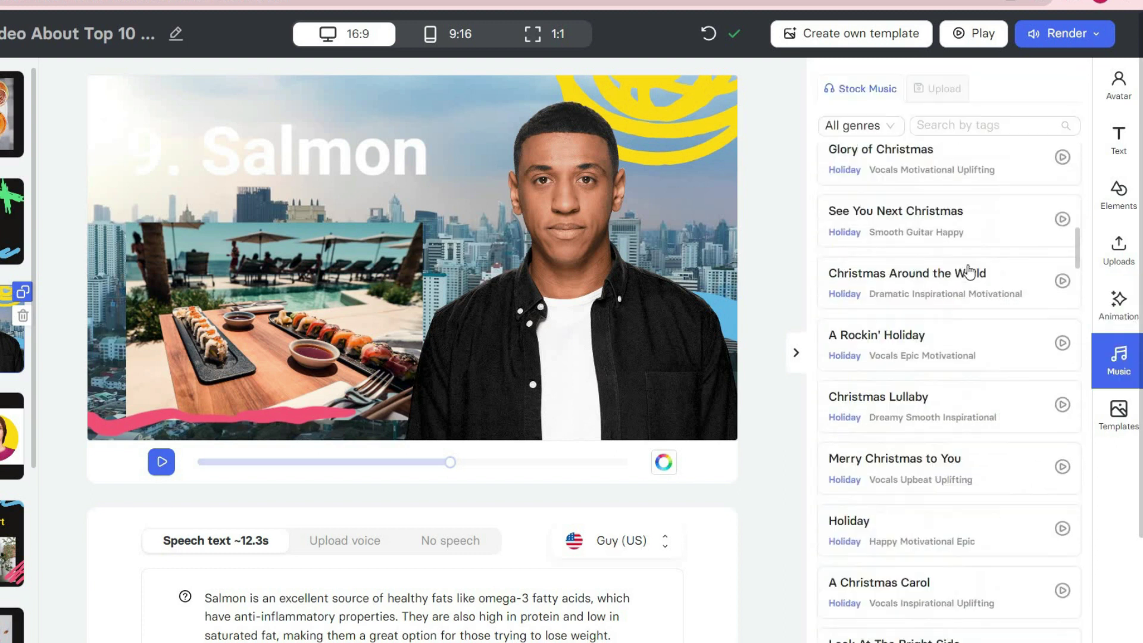
{"action": "scroll", "coordinate": [979, 256], "scroll_direction": "down", "scroll_amount": 5}
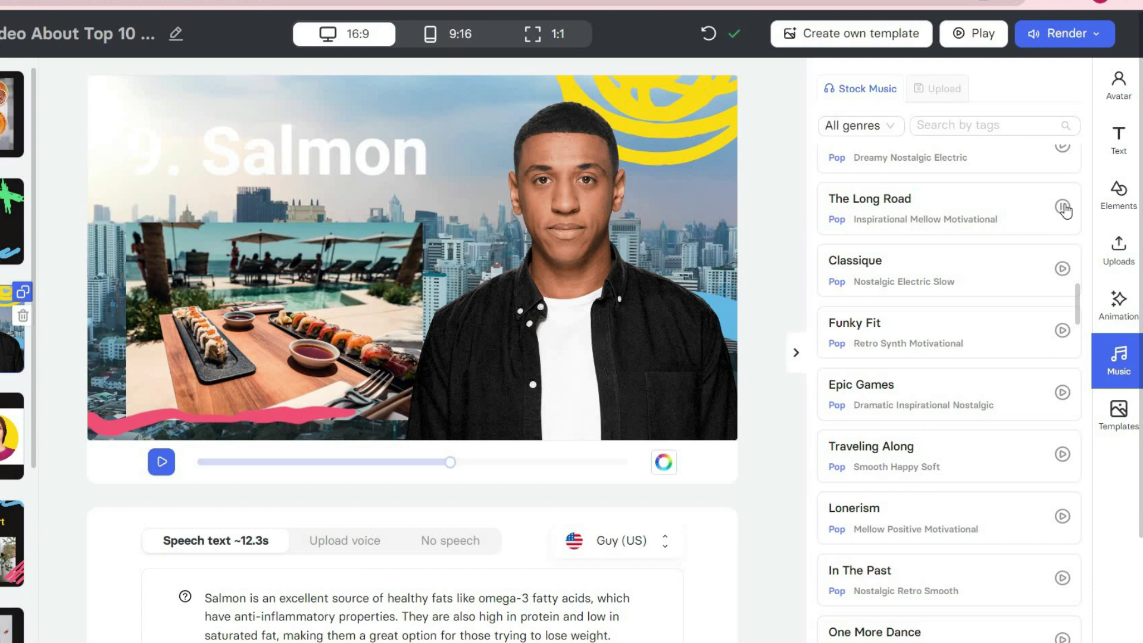
{"action": "left_click", "coordinate": [1062, 269]}
{"action": "left_click", "coordinate": [979, 283]}
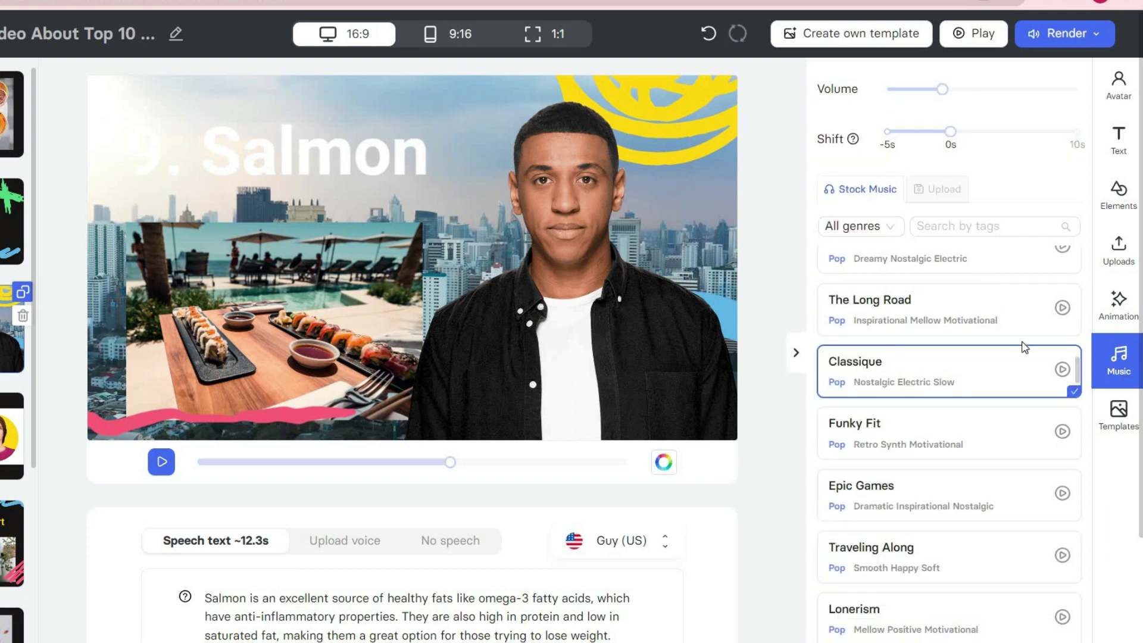
{"action": "left_click", "coordinate": [1107, 417]}
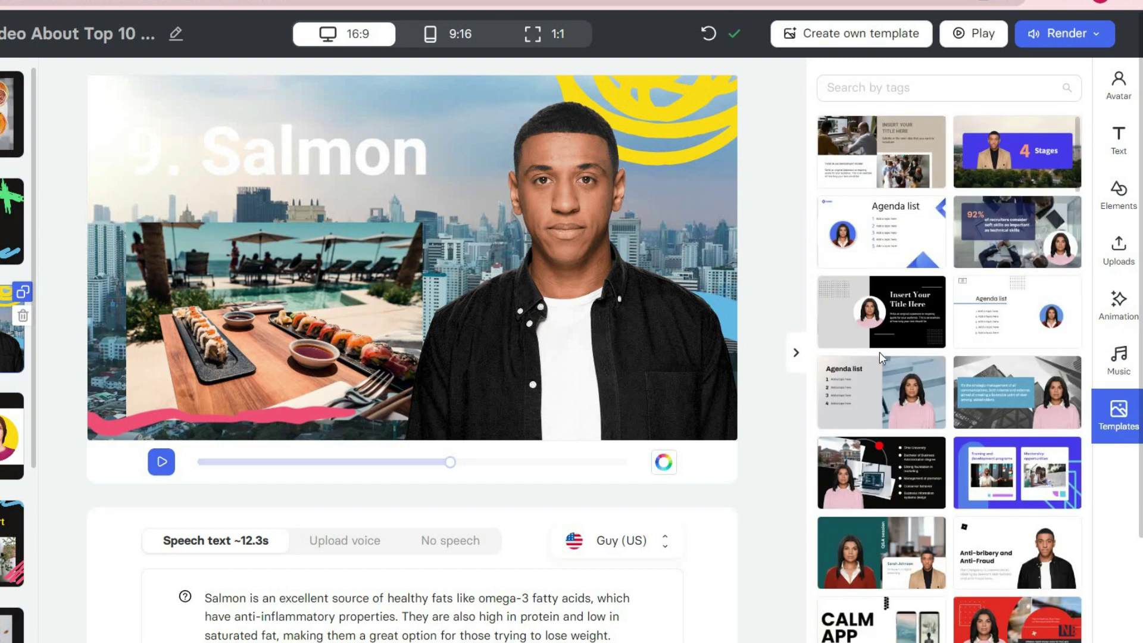
Step: Add the How to Make Pizza template's 'Forming the pizza' scene as new slide 4
{"action": "scroll", "coordinate": [939, 387], "scroll_direction": "down", "scroll_amount": 10}
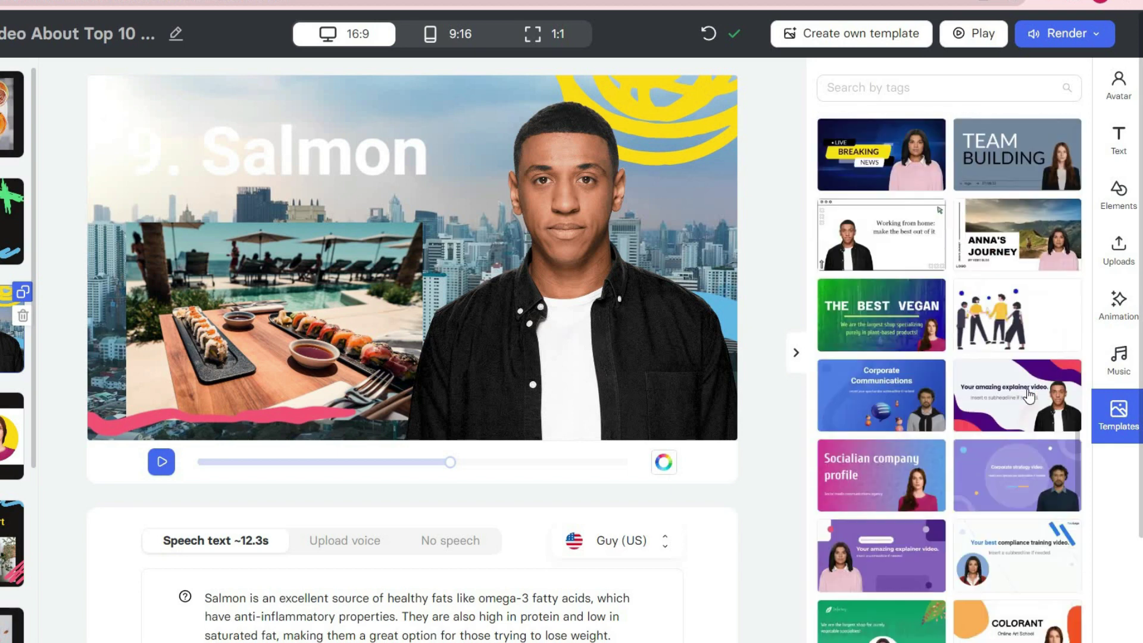
{"action": "scroll", "coordinate": [939, 387], "scroll_direction": "down", "scroll_amount": 15}
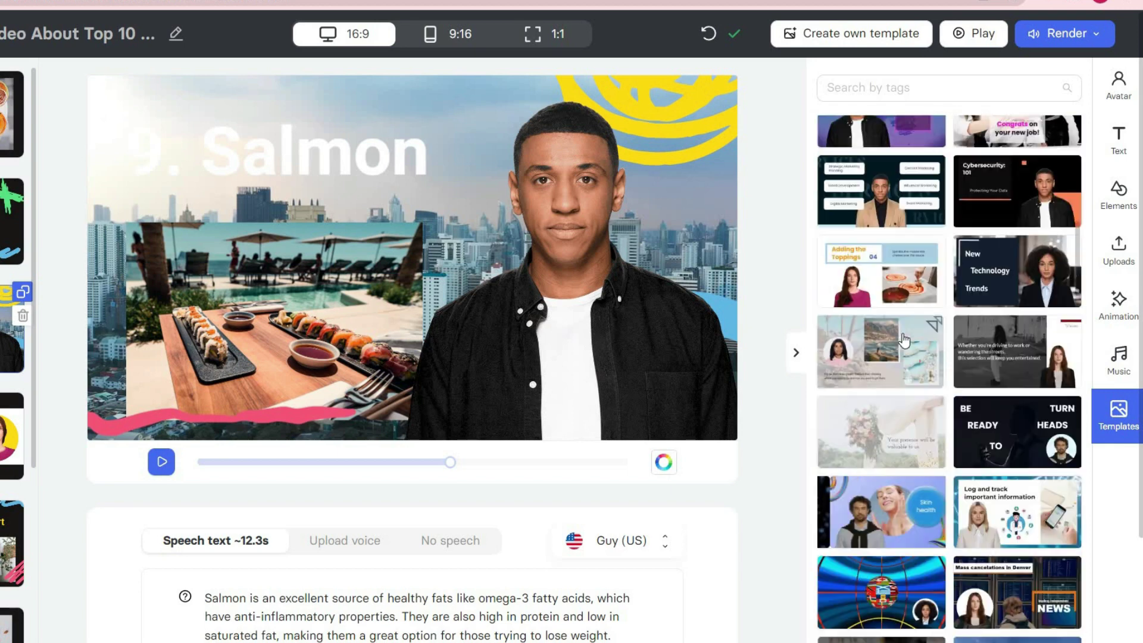
{"action": "left_click", "coordinate": [904, 291]}
{"action": "left_click", "coordinate": [1022, 244]}
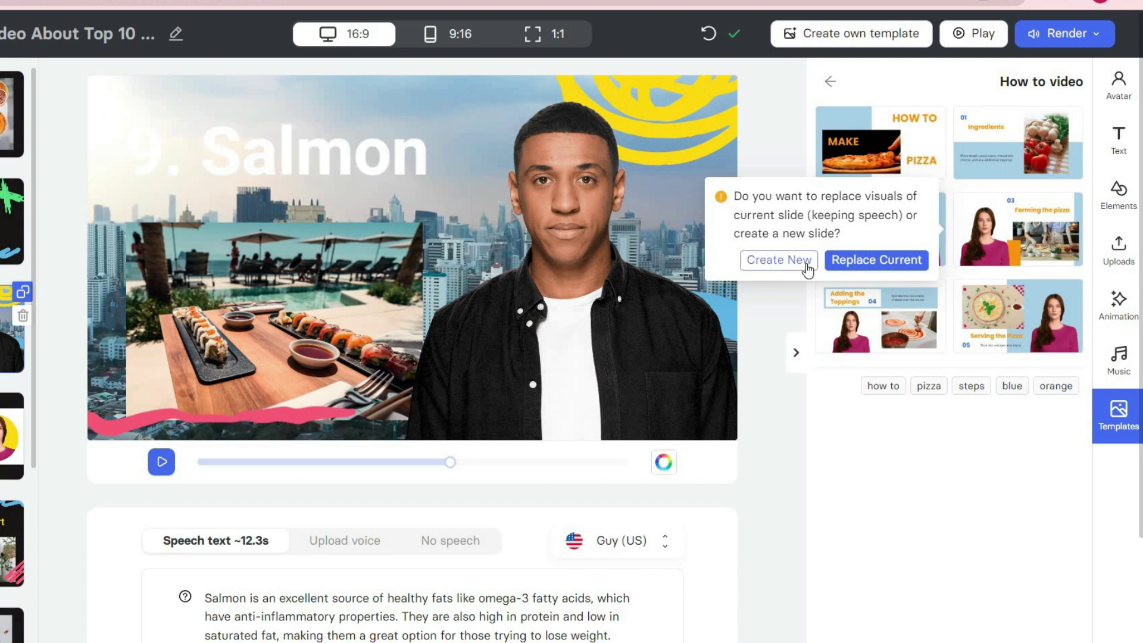
{"action": "left_click", "coordinate": [779, 261]}
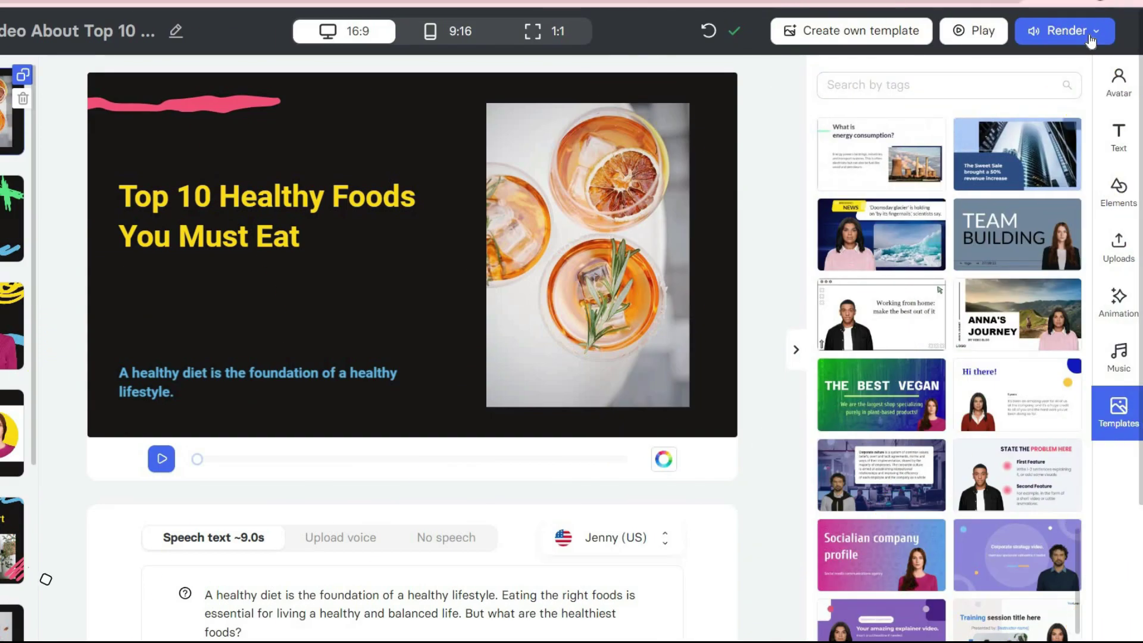
Step: Render a 1080p one-slide trial sample and dismiss the sample-ready notice
{"action": "left_click", "coordinate": [1063, 30]}
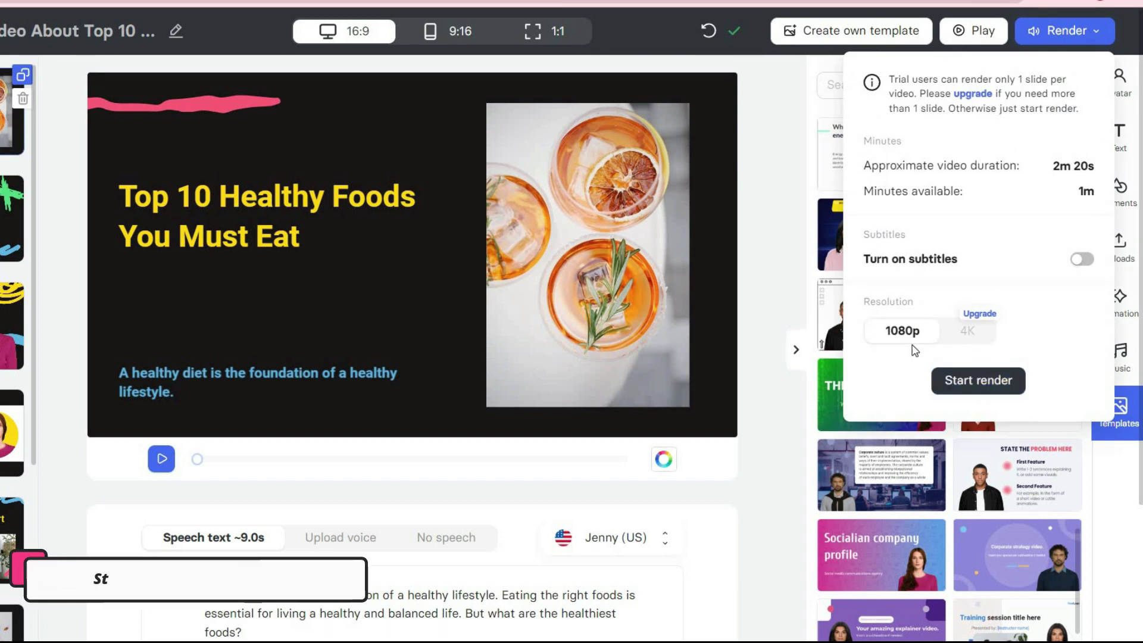
{"action": "left_click", "coordinate": [951, 381]}
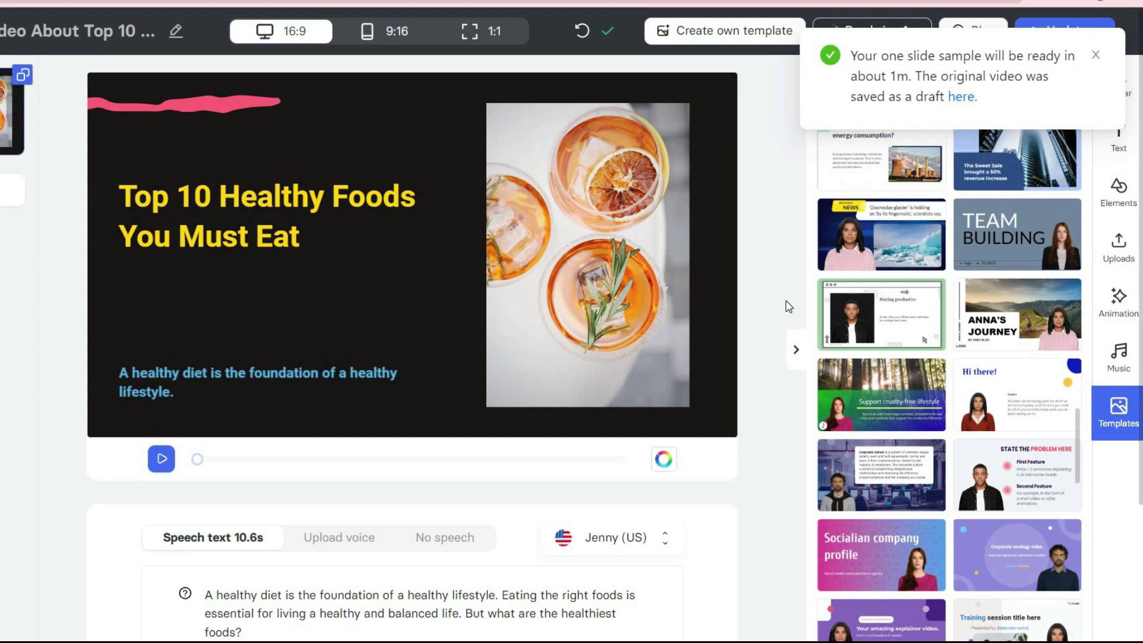
{"action": "left_click", "coordinate": [1119, 191]}
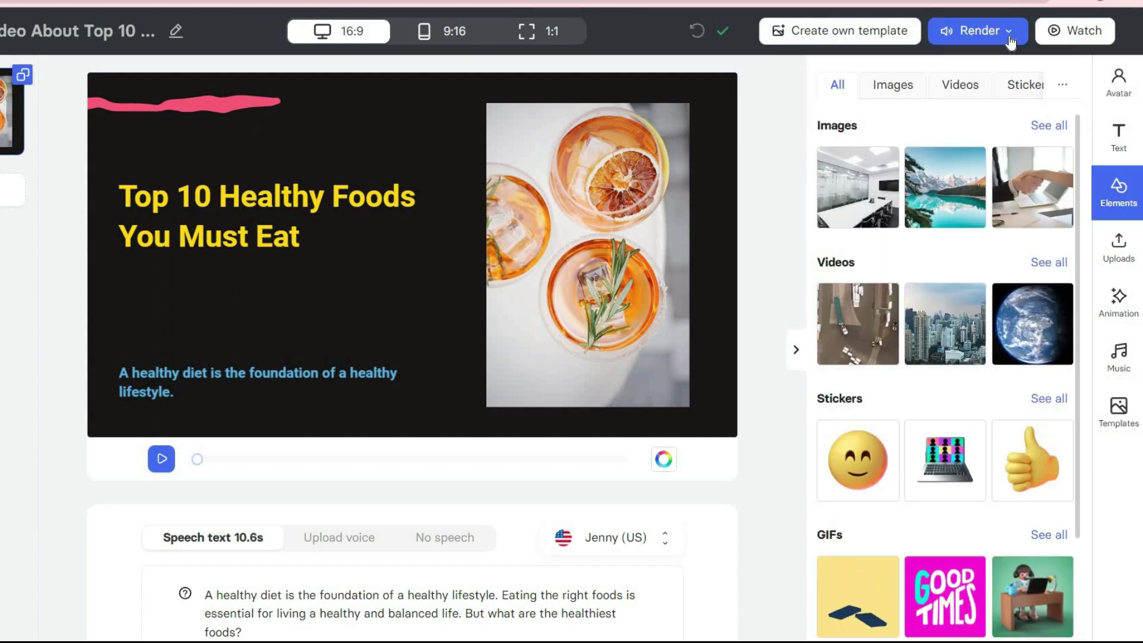
Step: Open the finished 10-second trial render's page and play it
{"action": "left_click", "coordinate": [1077, 40]}
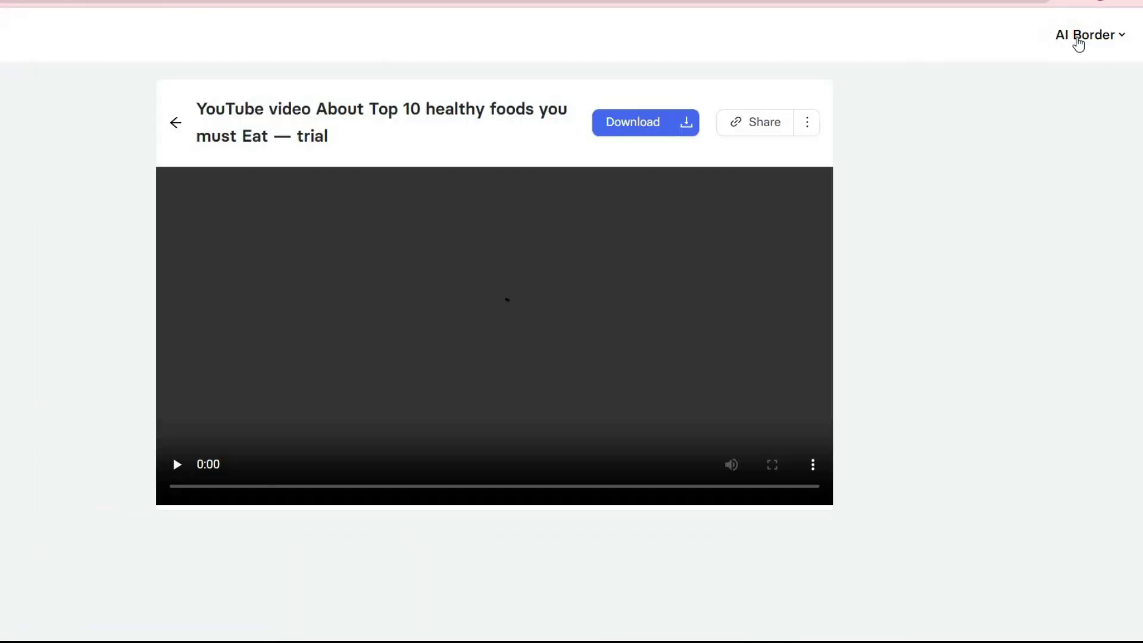
{"action": "left_click", "coordinate": [807, 122]}
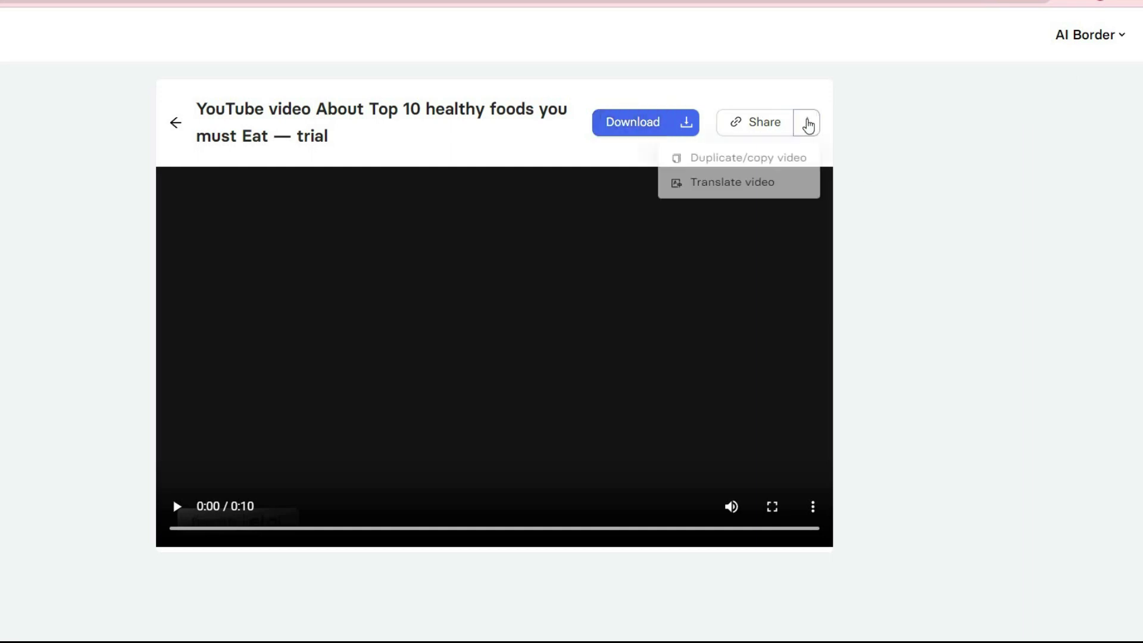
{"action": "left_click", "coordinate": [173, 507]}
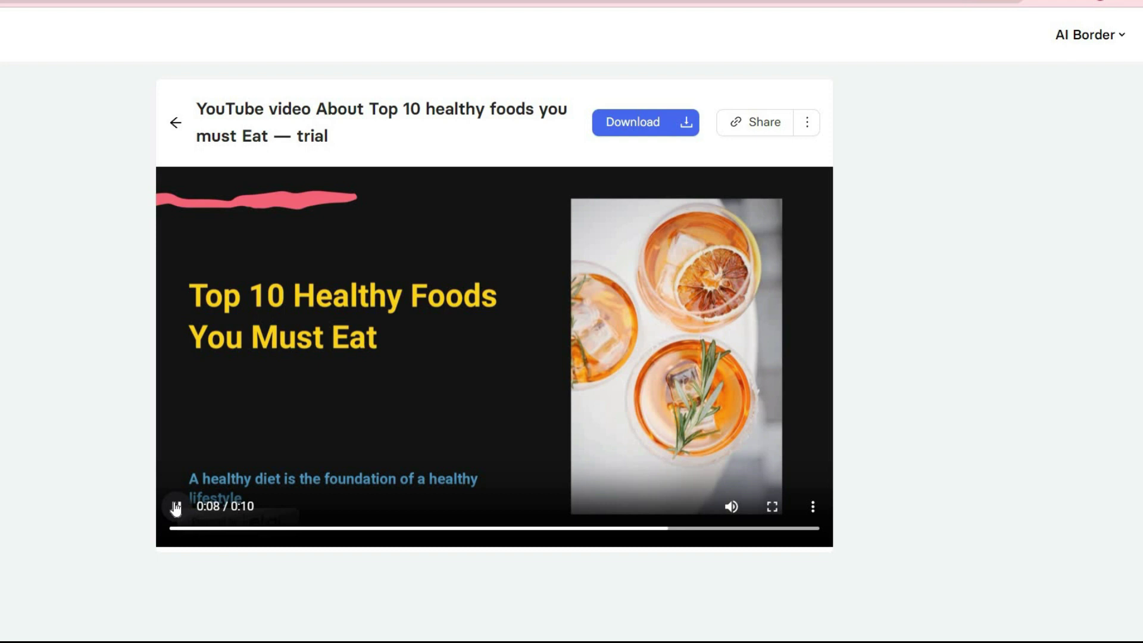
Step: Download the trial video as an MP4 file and close the browser's download notice
{"action": "left_click", "coordinate": [685, 122]}
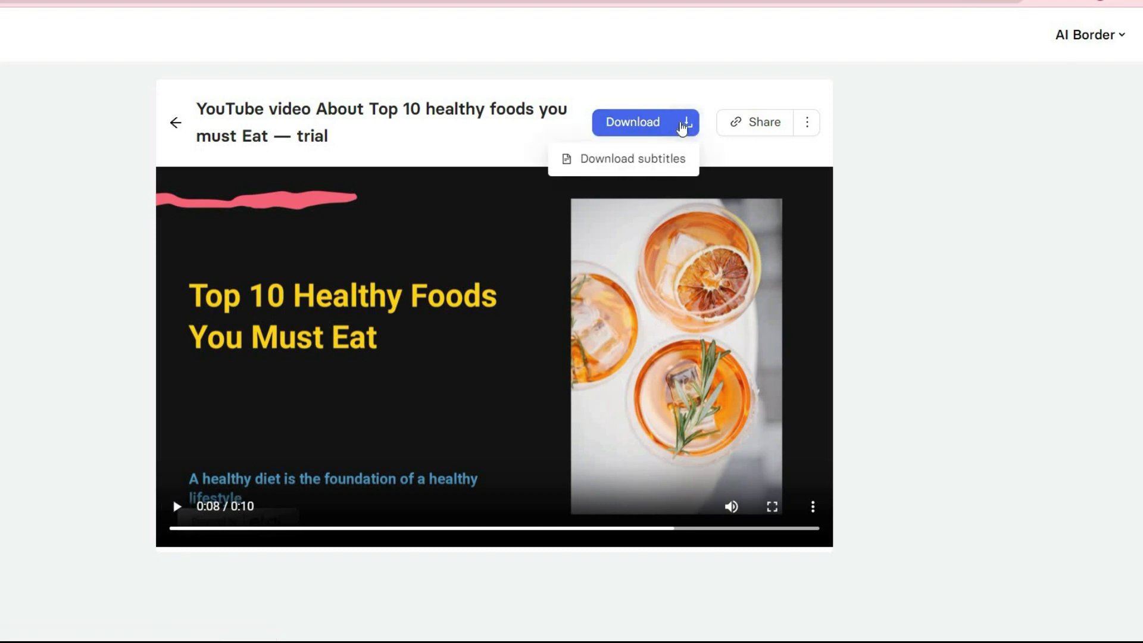
{"action": "left_click", "coordinate": [638, 124]}
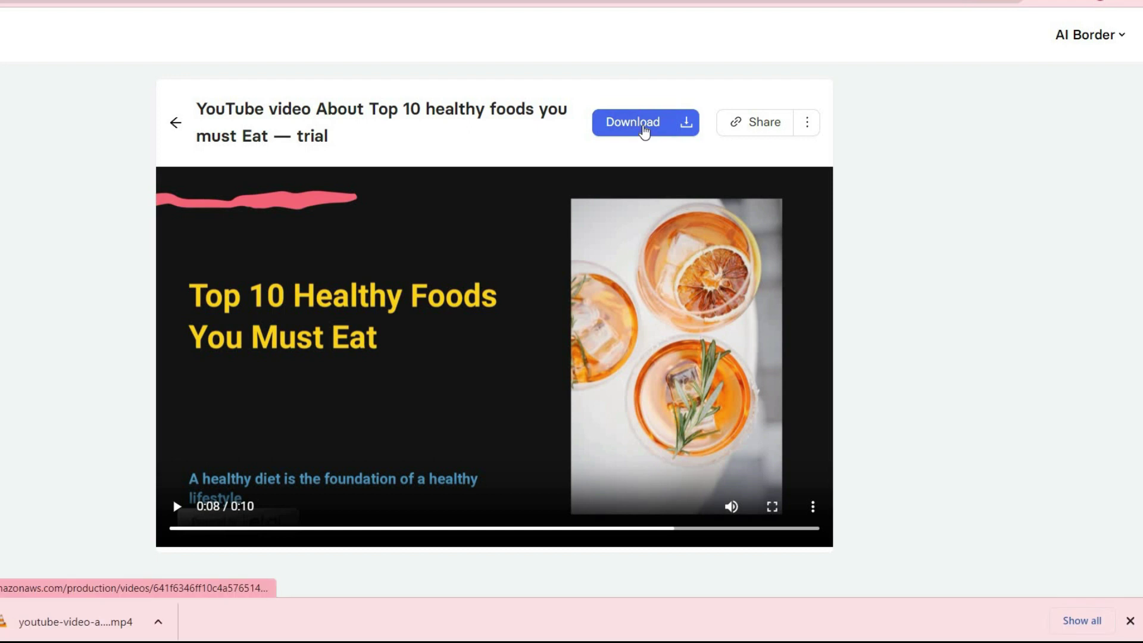
{"action": "left_click", "coordinate": [1130, 621]}
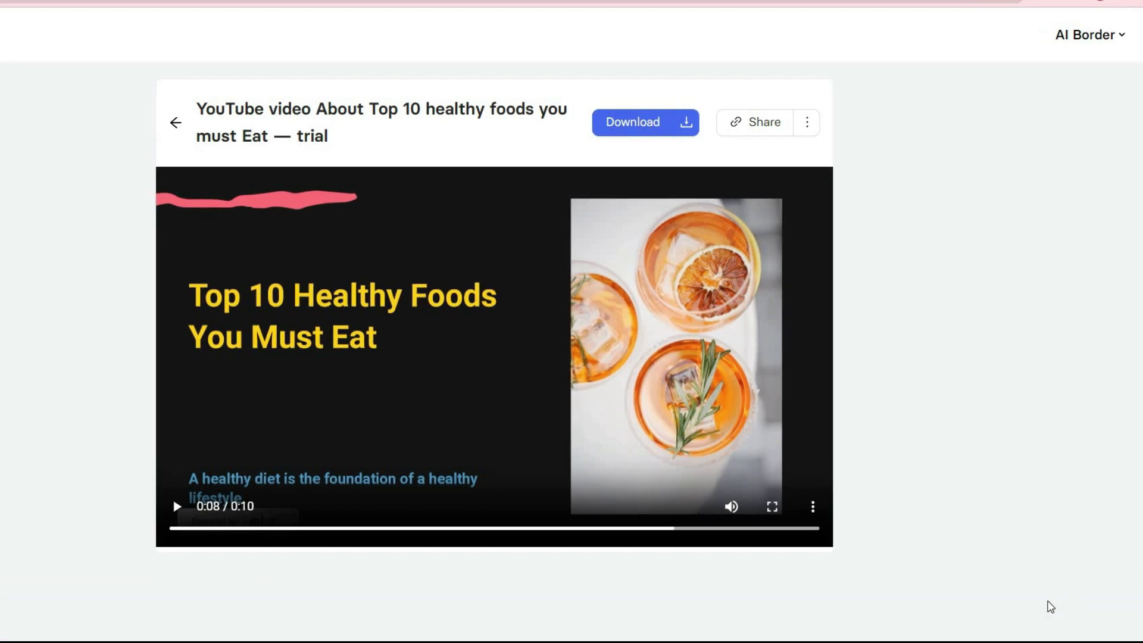